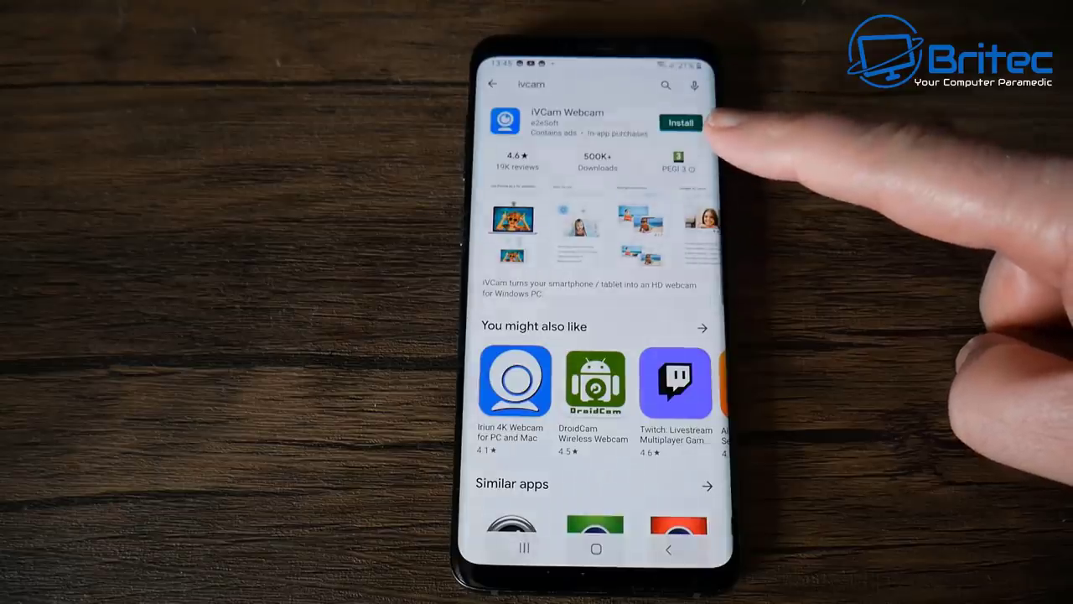
Install the iVCam Webcam app on the phone and allow it to take pictures, record video and record audio
click(671, 122)
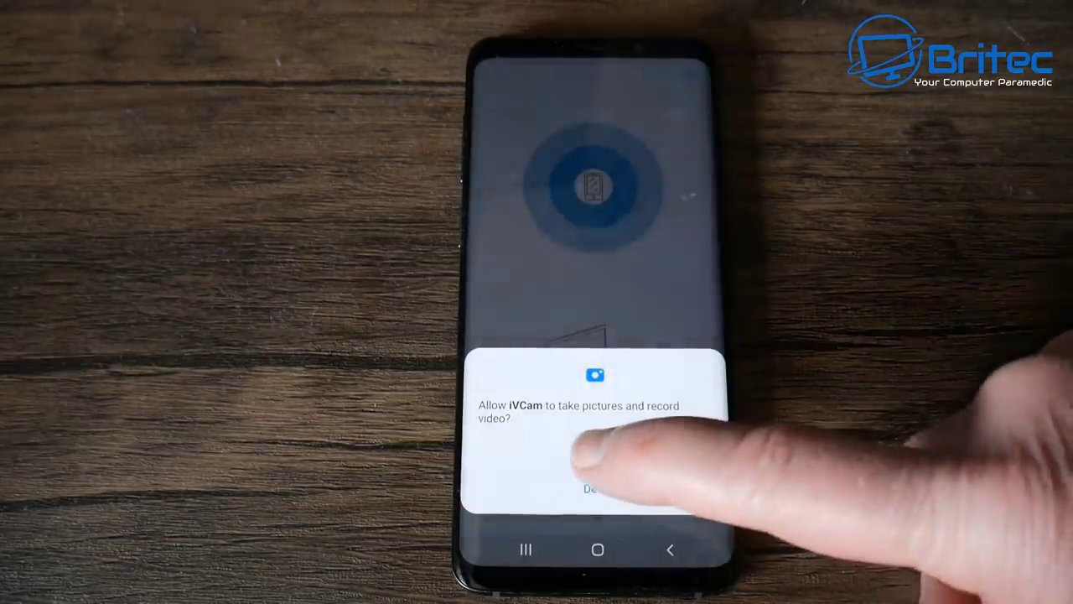
click(587, 452)
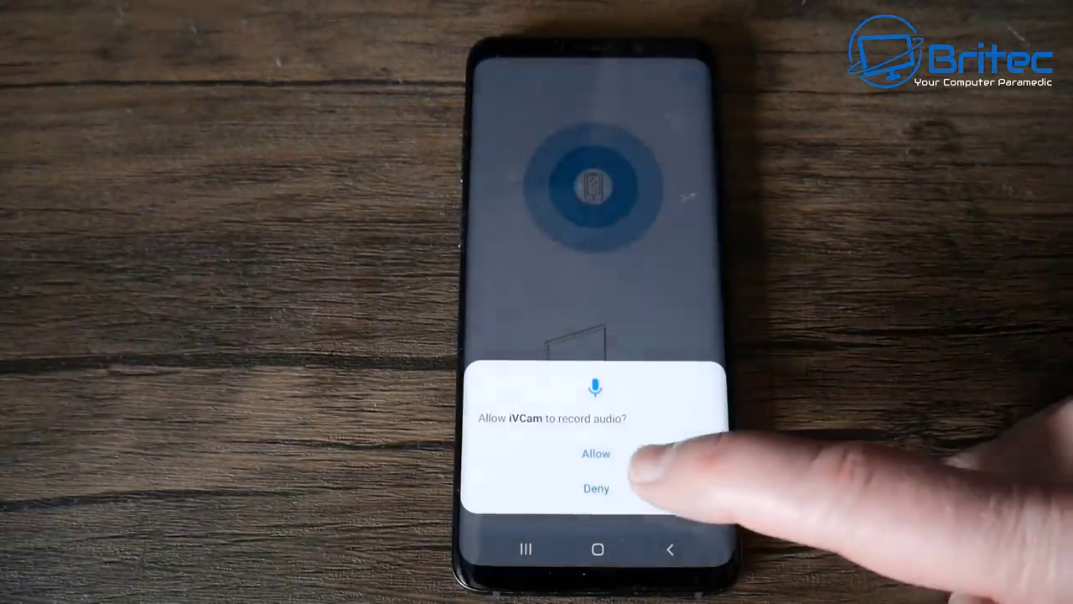
click(596, 452)
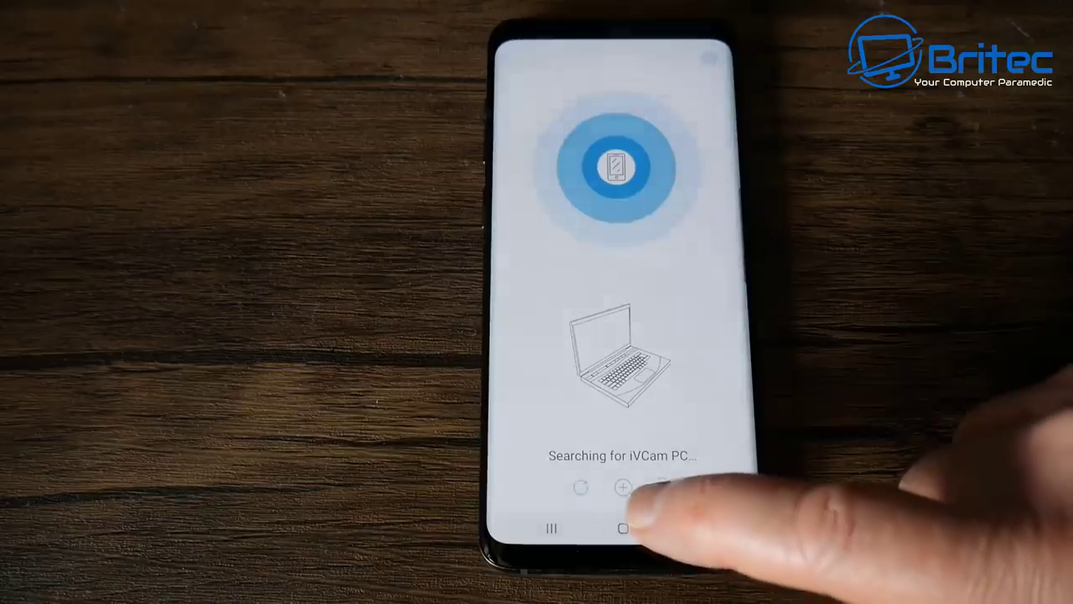
Examine the manual entry for the iVCam PC's IP address and dismiss it without connecting
click(622, 487)
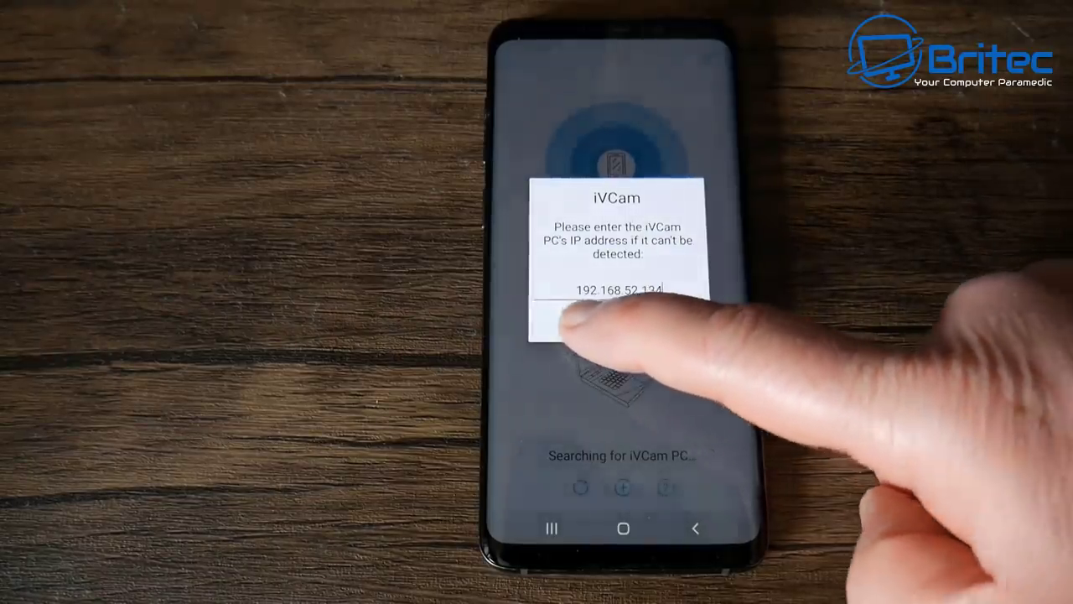
click(574, 319)
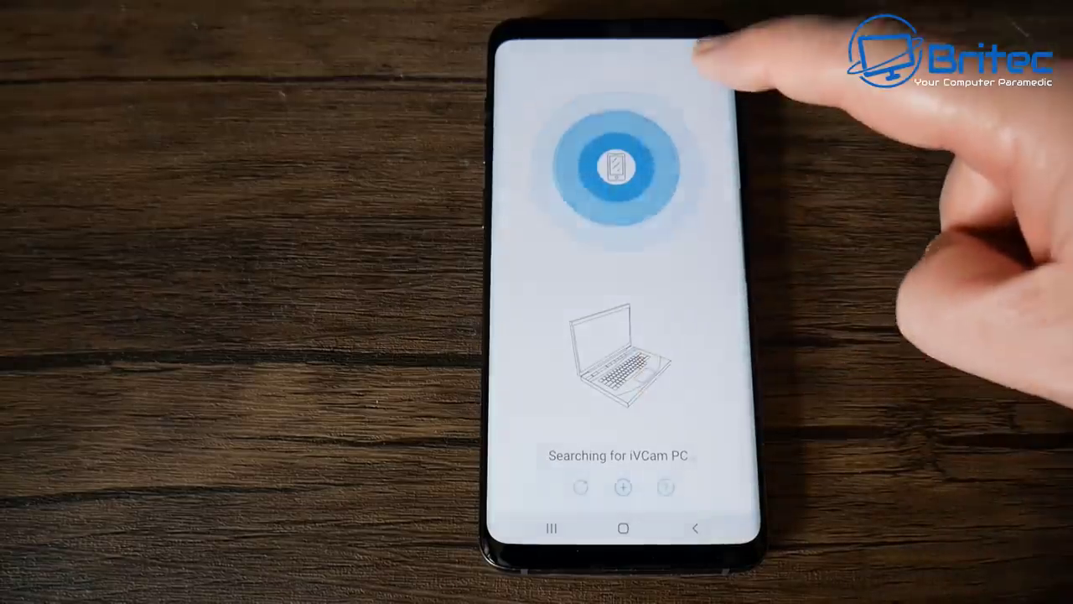
Examine the Video Size, Video Quality and Video Encoder choices in the phone app's settings without changing them
click(712, 54)
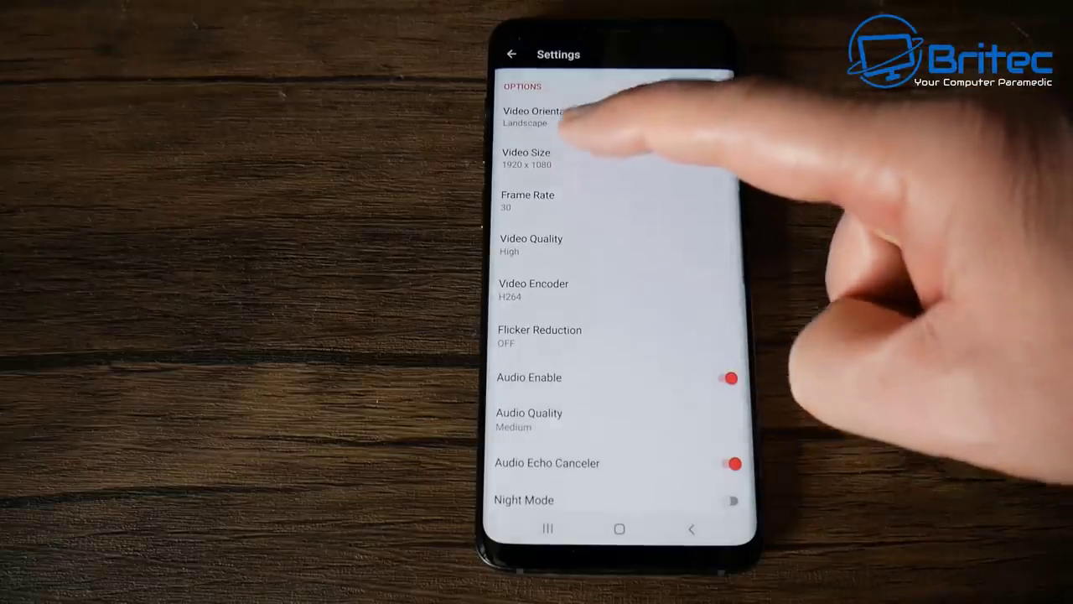
click(579, 161)
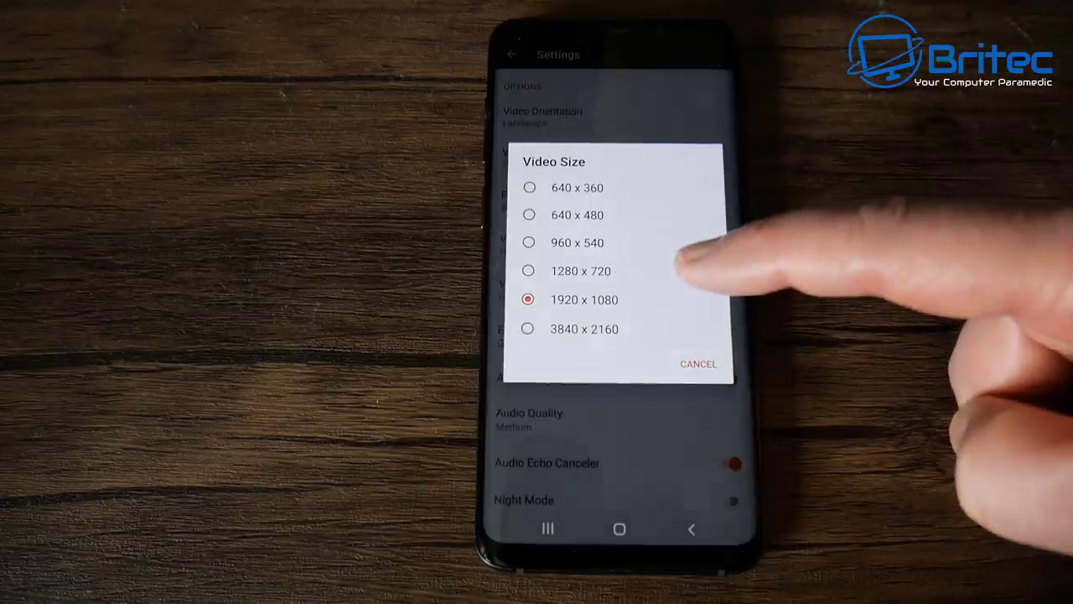
click(700, 387)
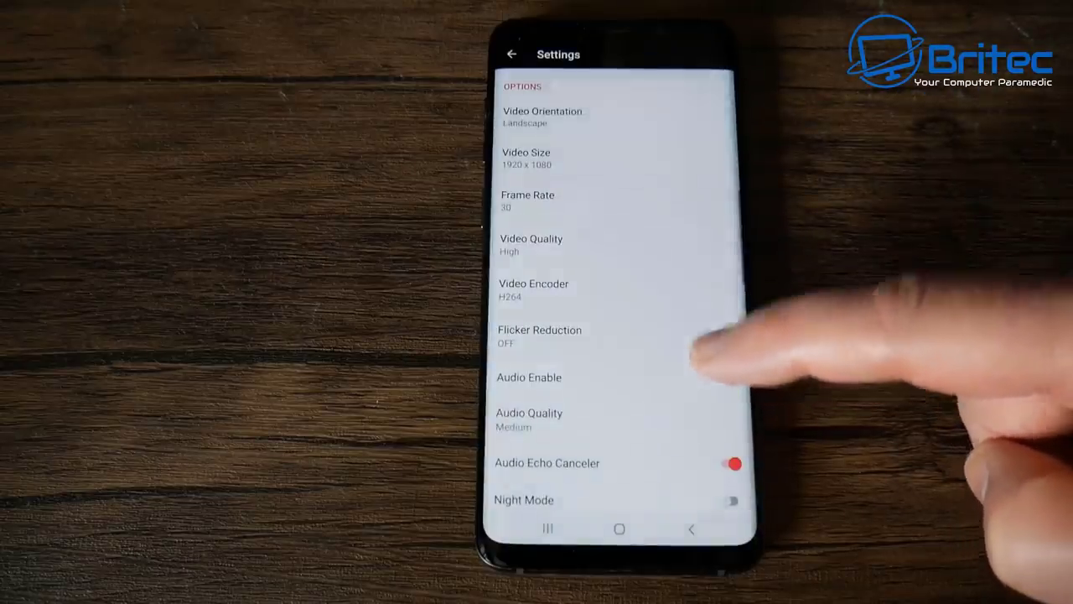
click(620, 241)
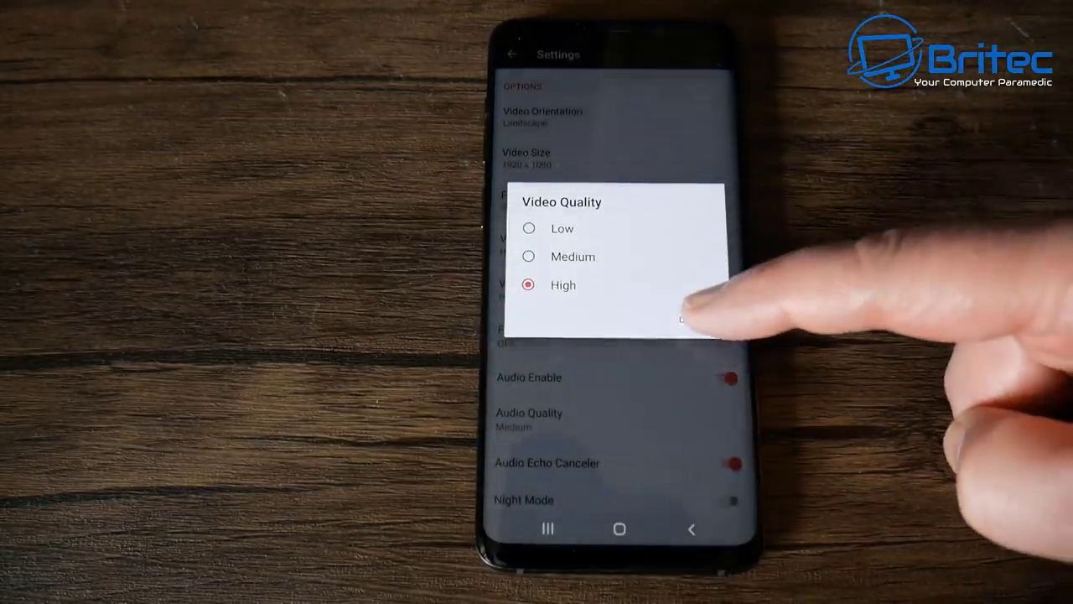
click(683, 319)
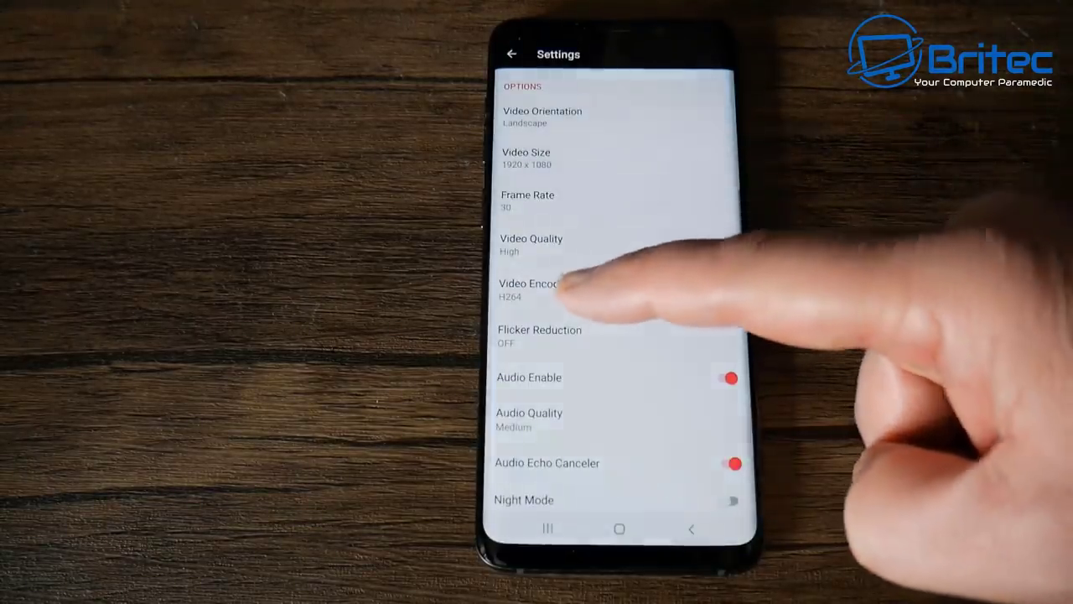
click(560, 287)
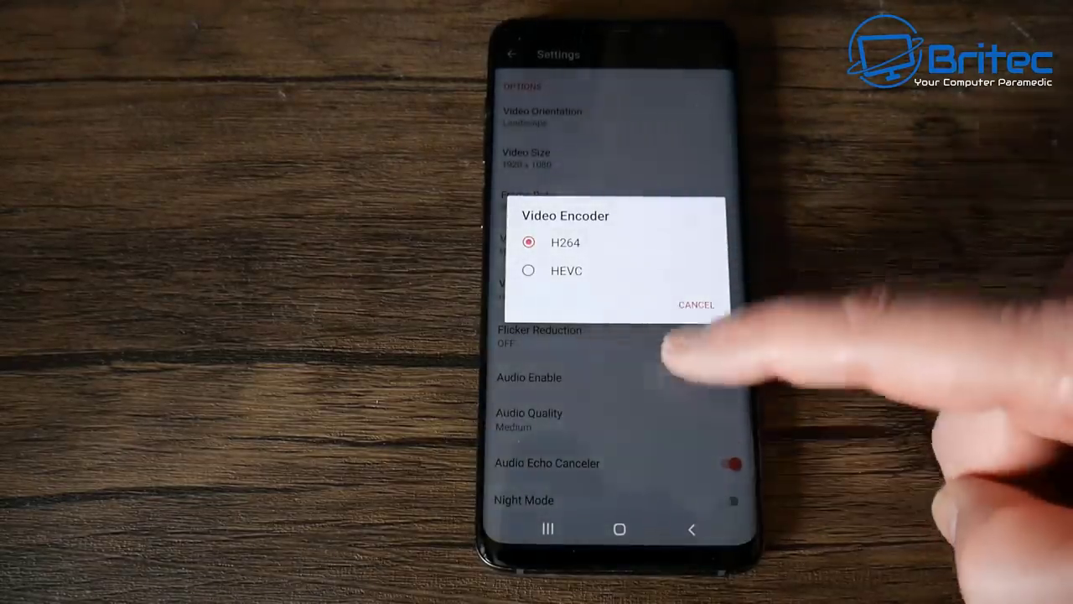
click(696, 304)
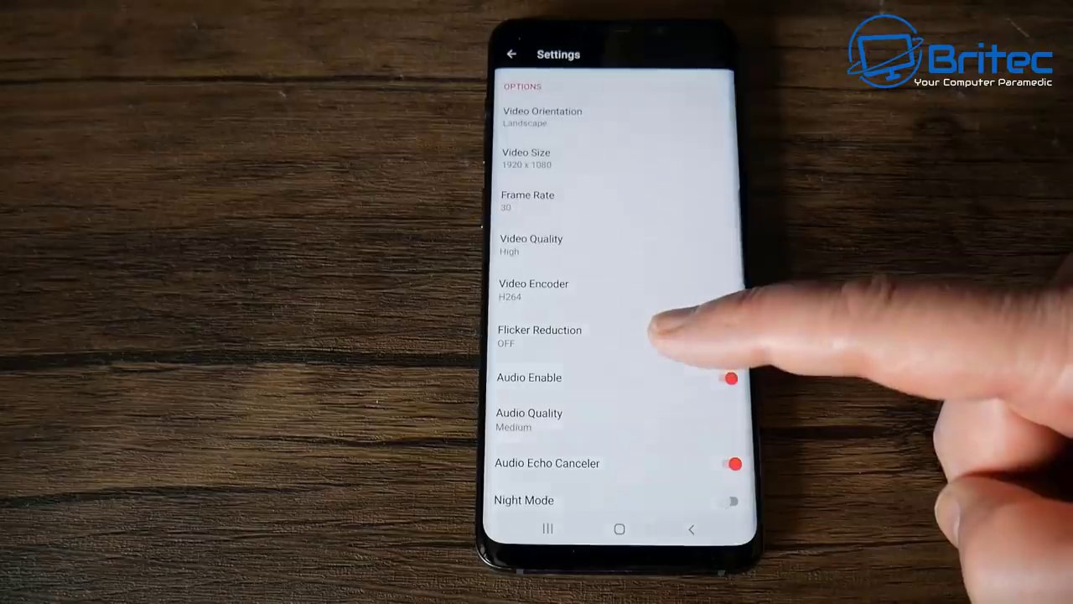
Set Flicker Reduction to AUTO and Audio Quality to High, and leave the phone app's settings
click(581, 331)
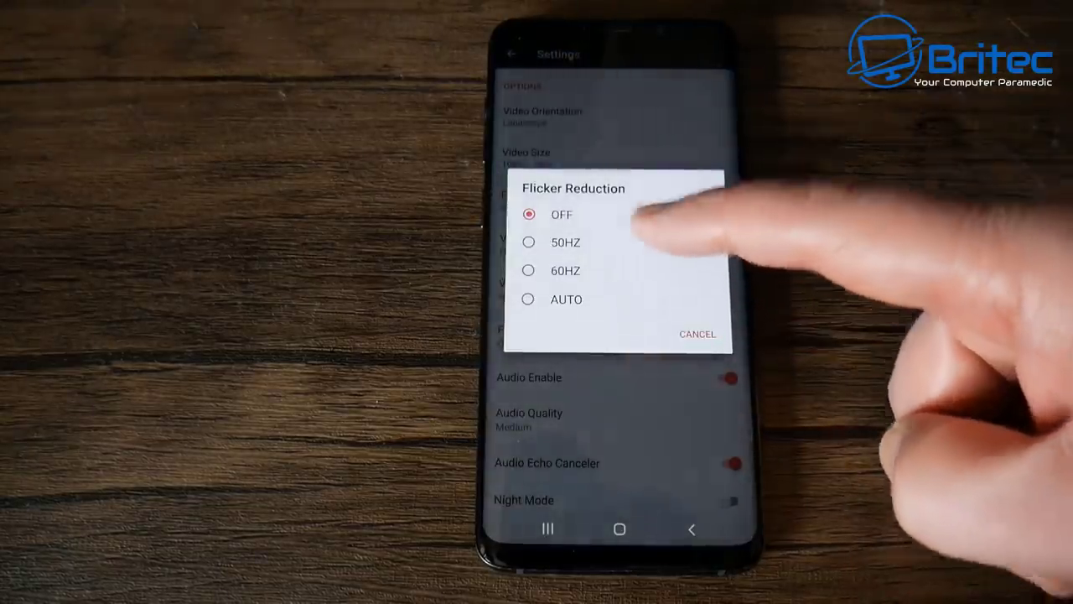
click(537, 299)
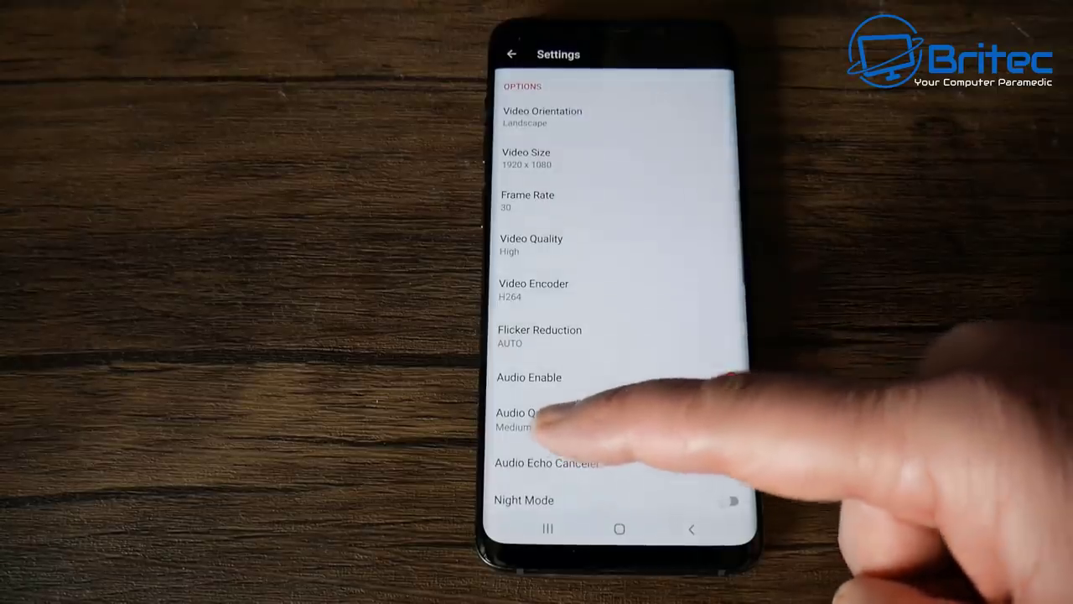
click(536, 419)
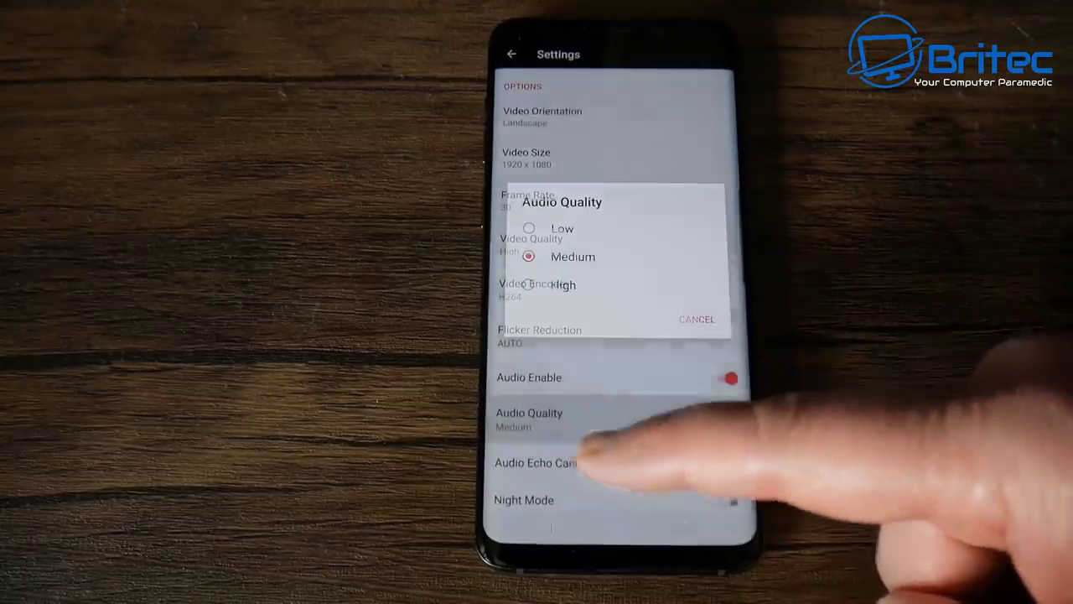
click(536, 283)
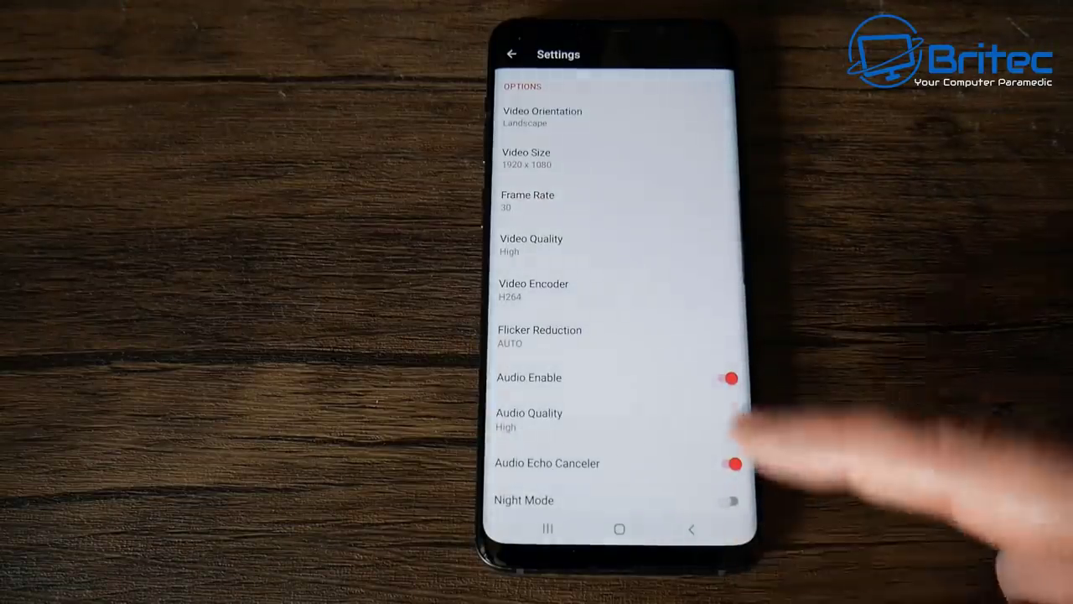
click(690, 529)
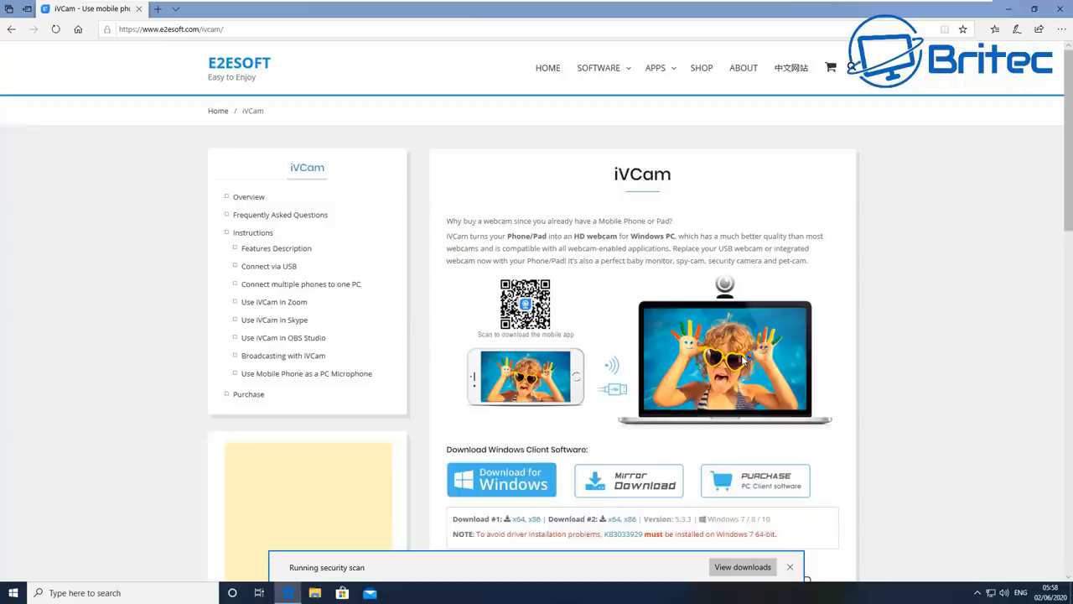
Read the iVCam download page and the product page's purchase options and registration instructions on the E2ESOFT website
scroll(743, 358, down, 3)
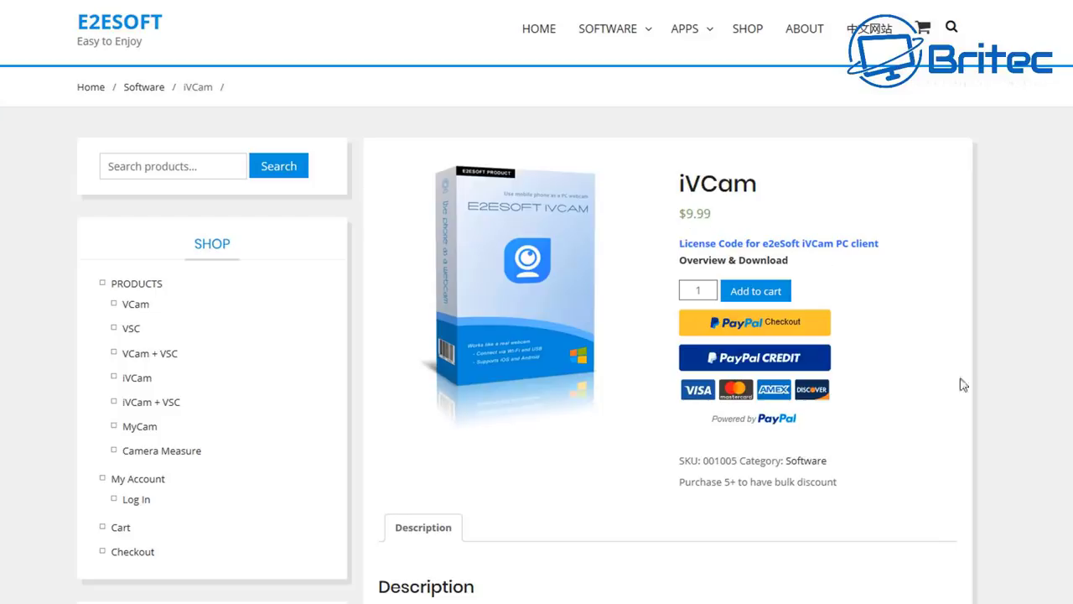
scroll(972, 401, down, 3)
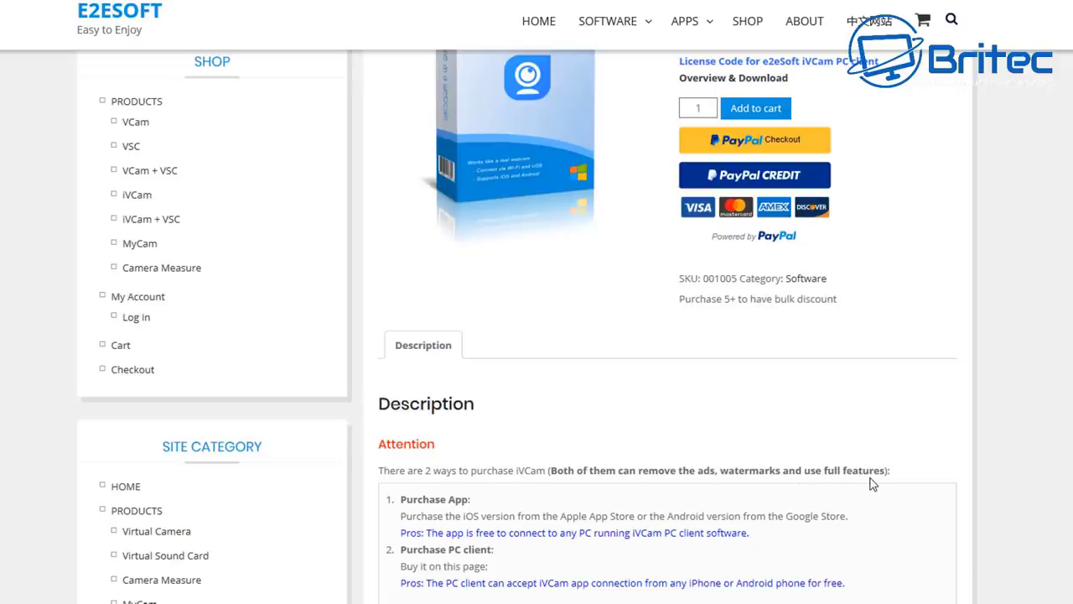
scroll(870, 483, down, 4)
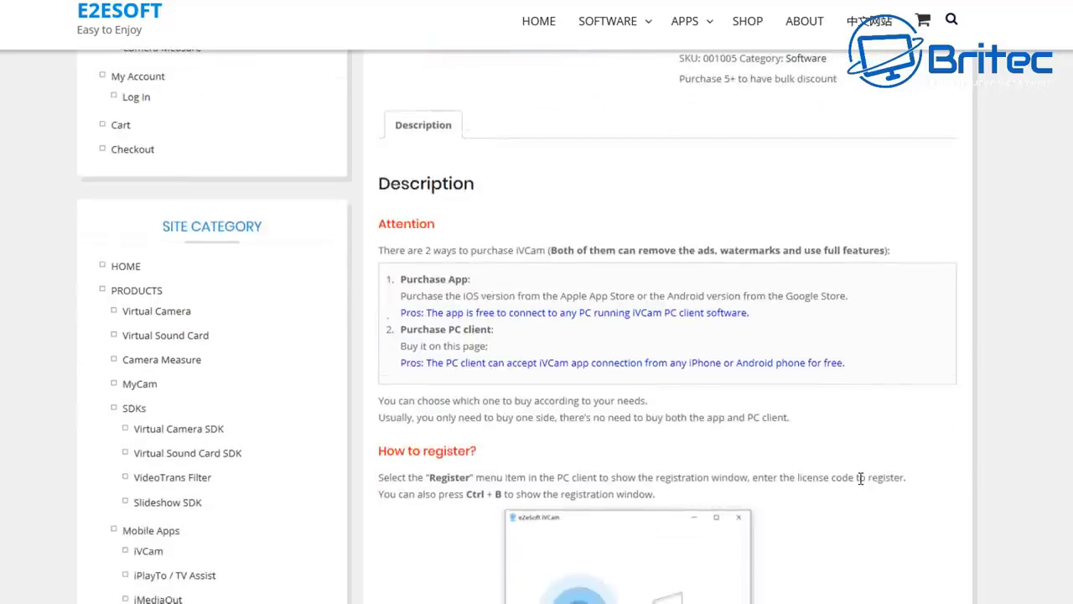
scroll(860, 478, down, 4)
scroll(858, 487, down, 6)
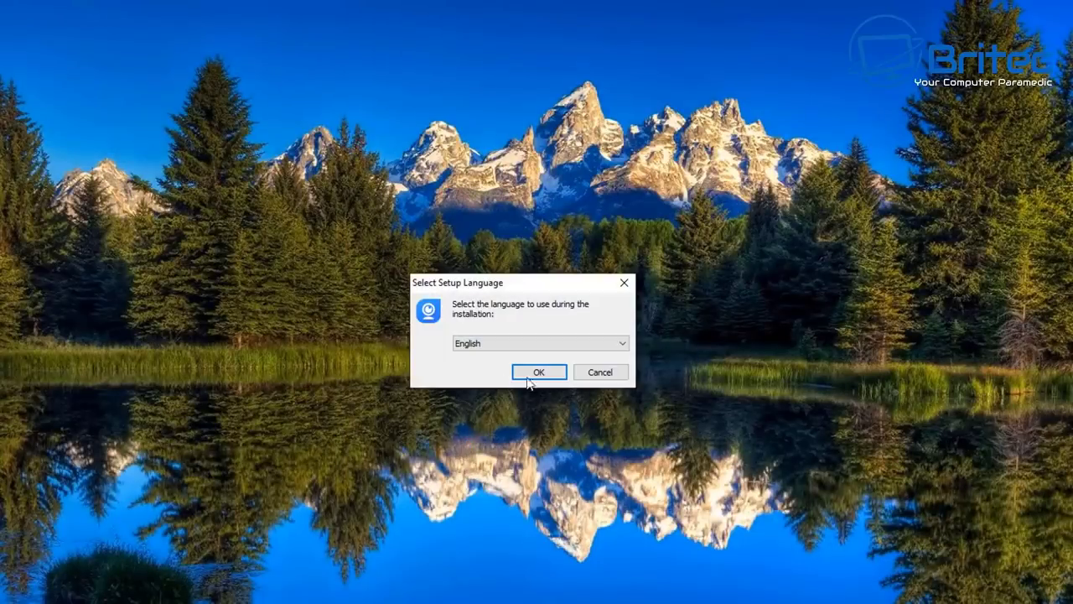
Install iVCam 5.3 on the PC in English with the default folders and a desktop shortcut, without running at startup
click(539, 372)
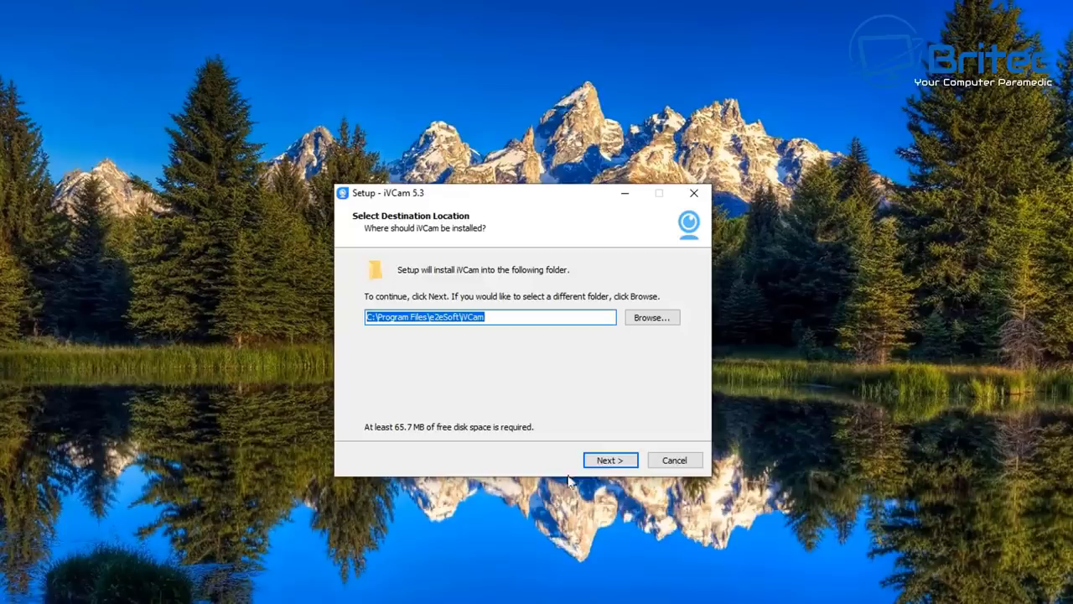
click(609, 460)
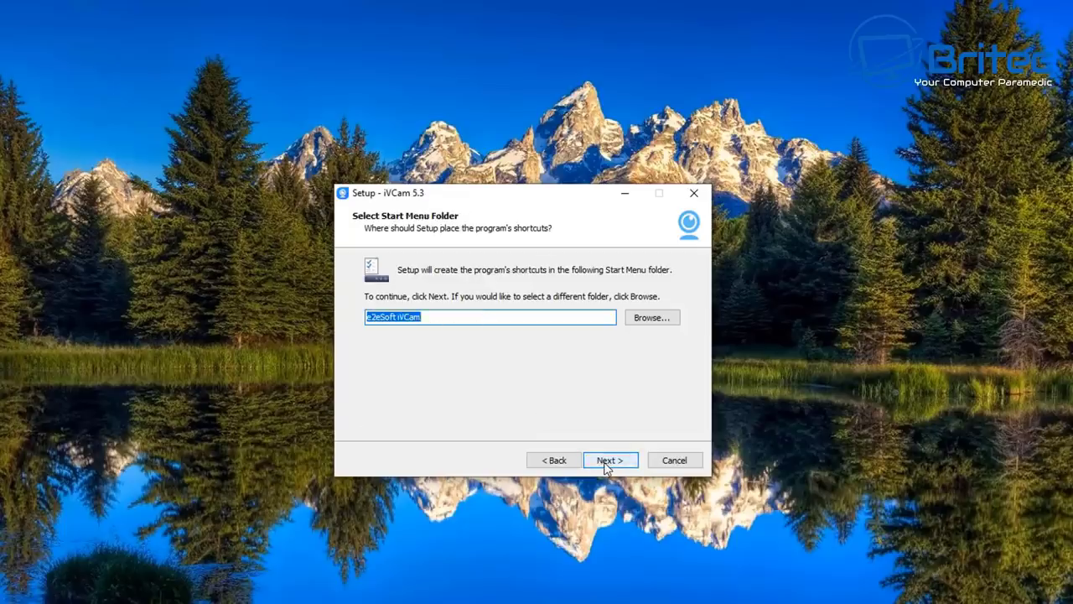
click(607, 461)
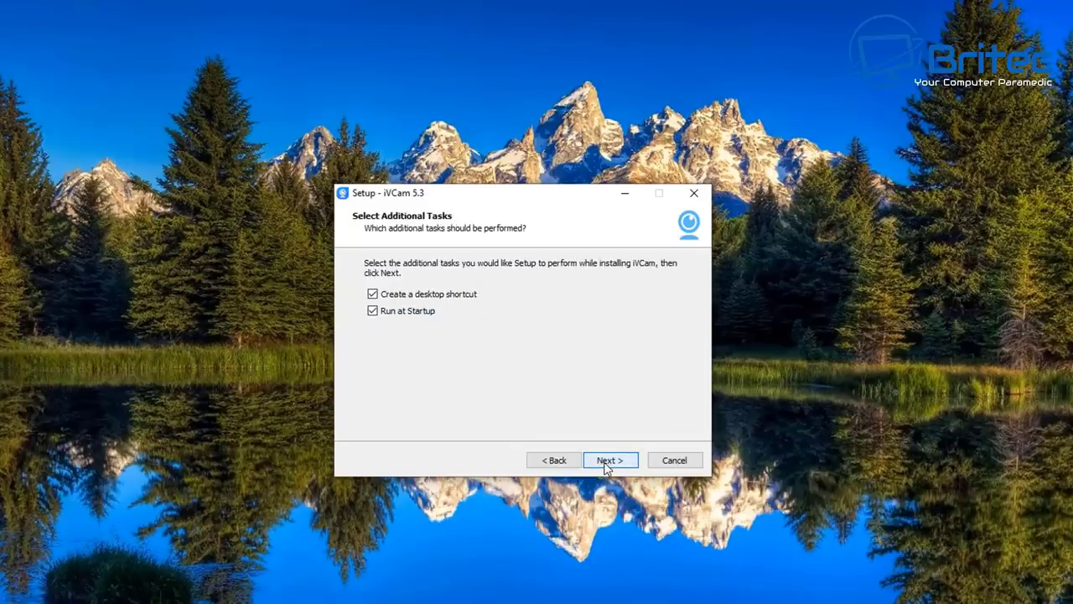
click(373, 312)
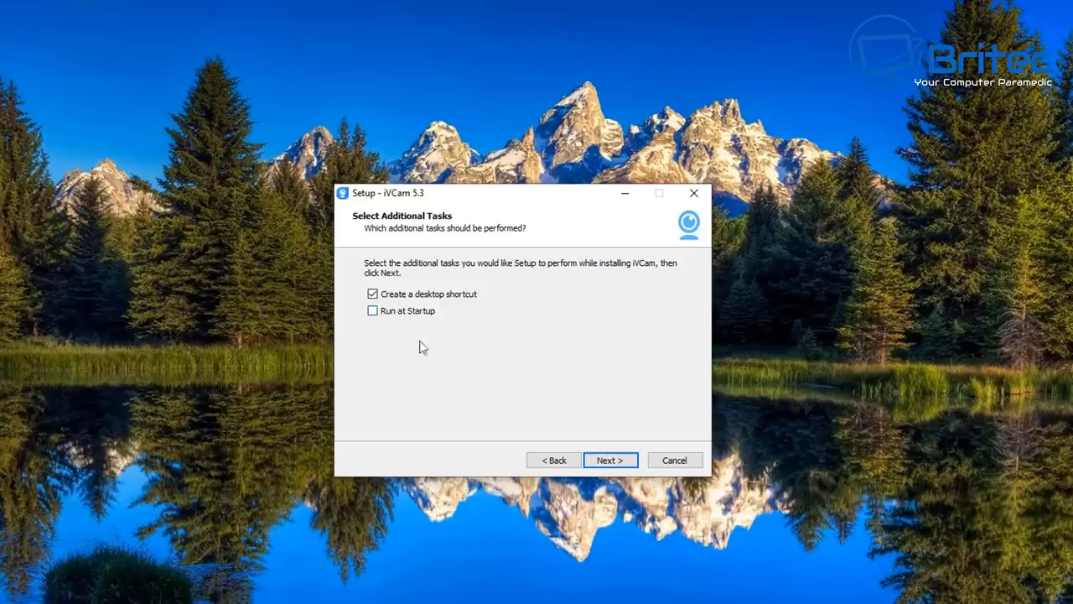
click(611, 459)
click(610, 461)
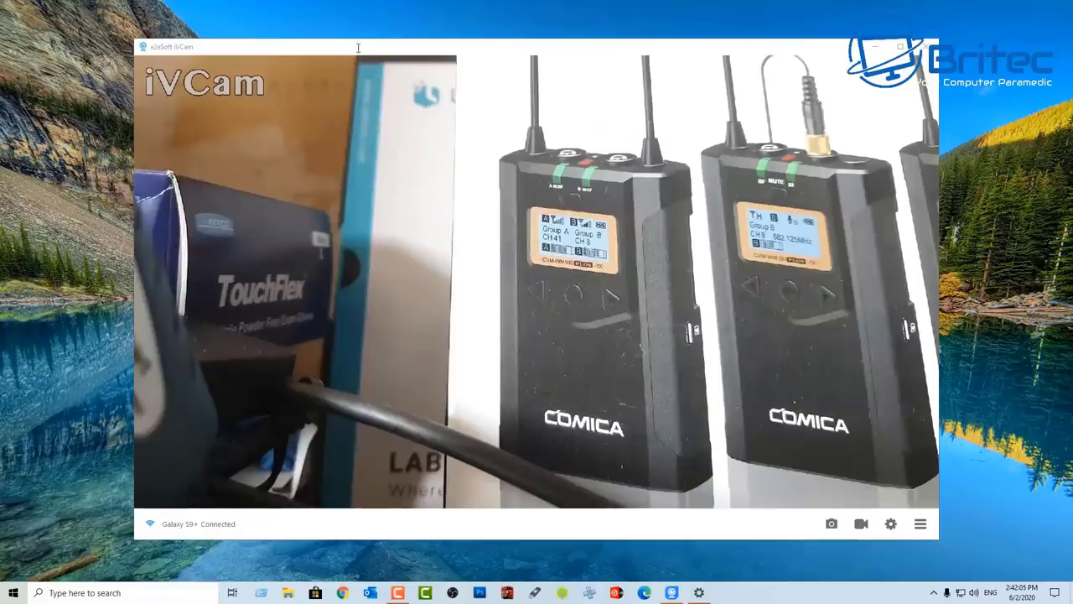
Take a snapshot and record a few seconds of video from the connected phone, and close the output folder
click(357, 48)
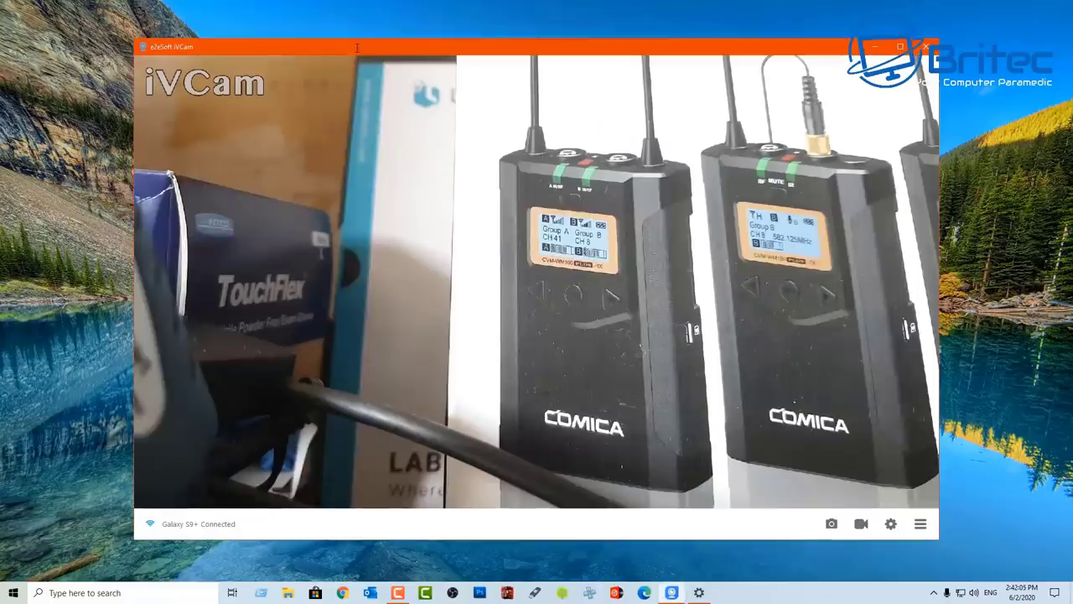
click(832, 525)
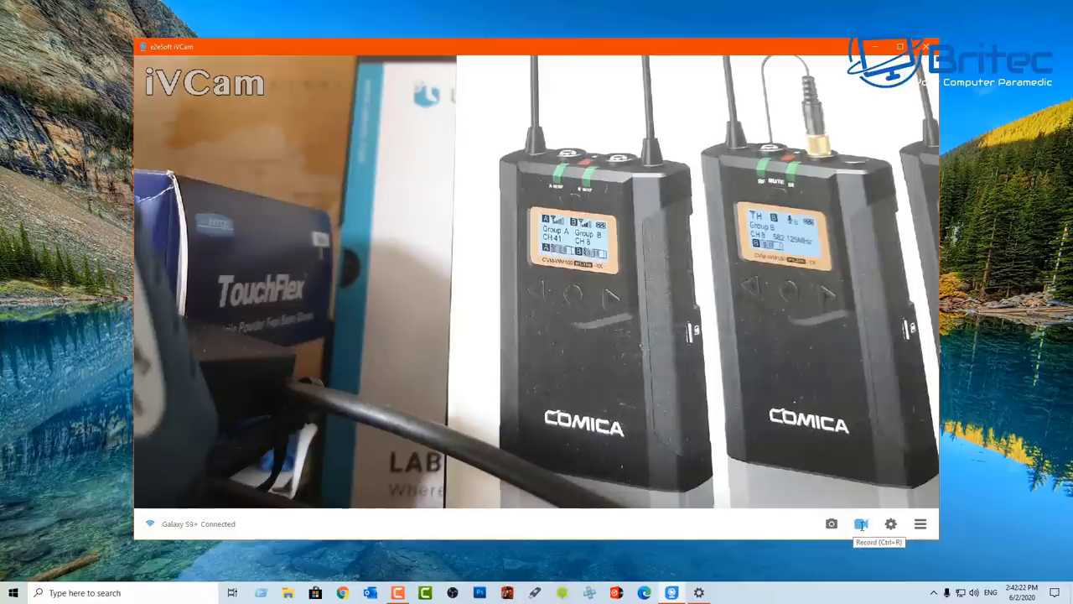
click(861, 525)
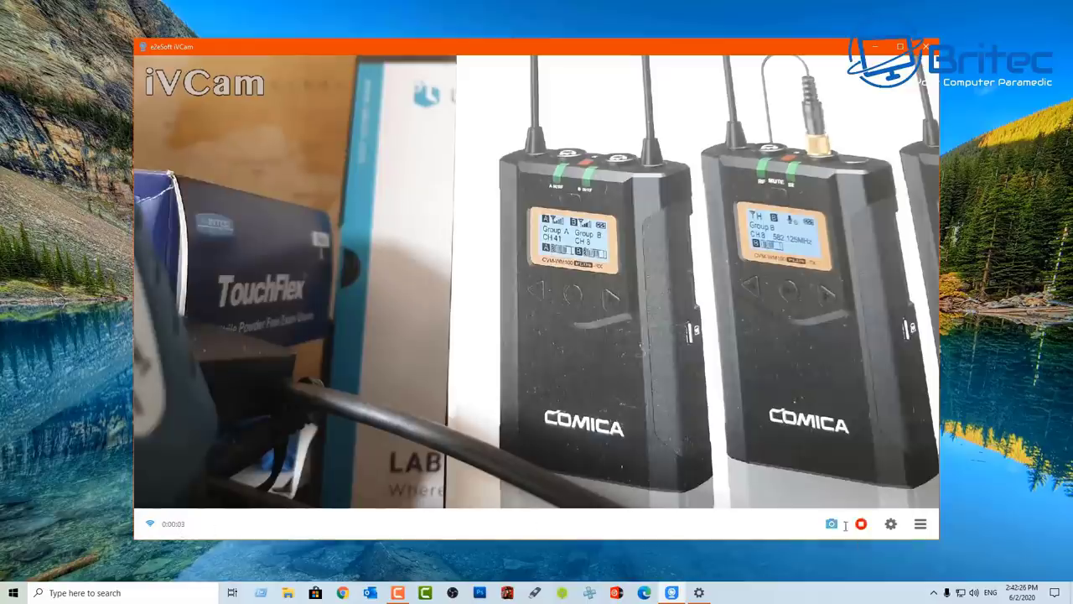
click(861, 525)
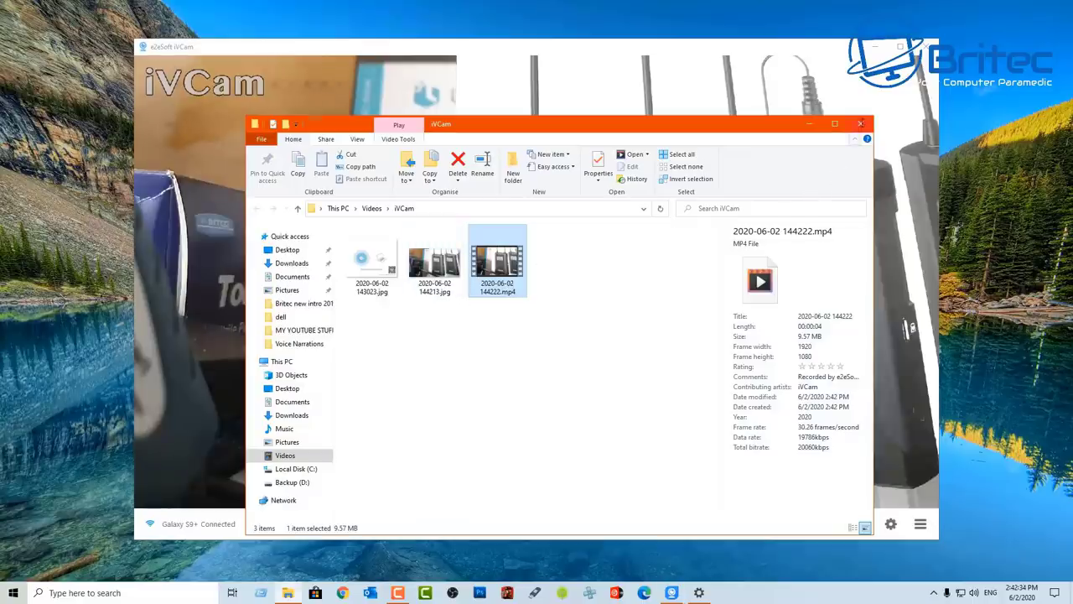
click(860, 124)
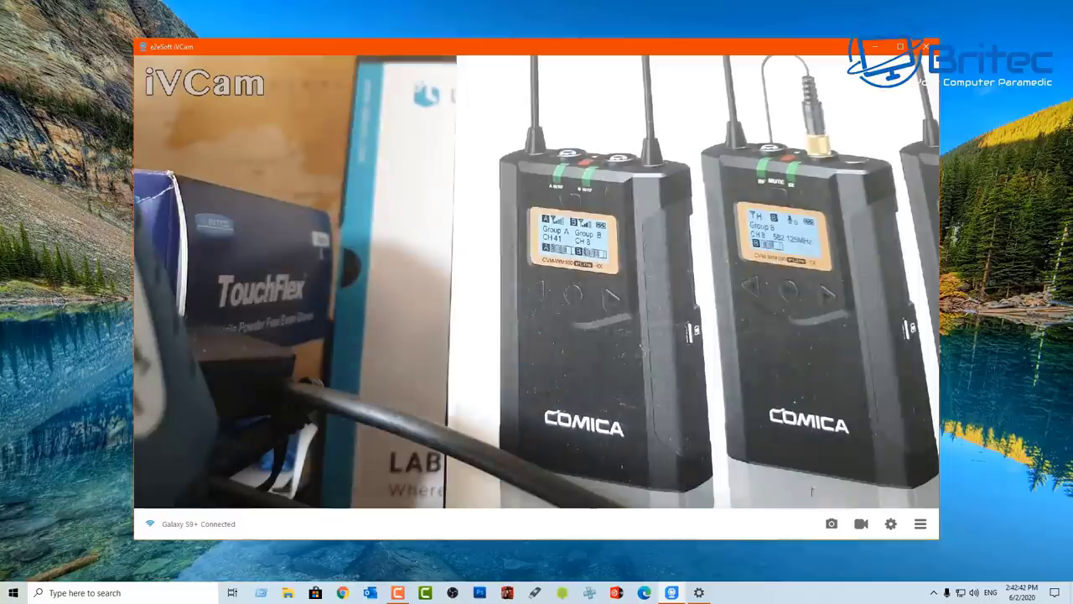
Try turning off AE / AF in the PC client's camera settings and cancel the dialog
click(891, 523)
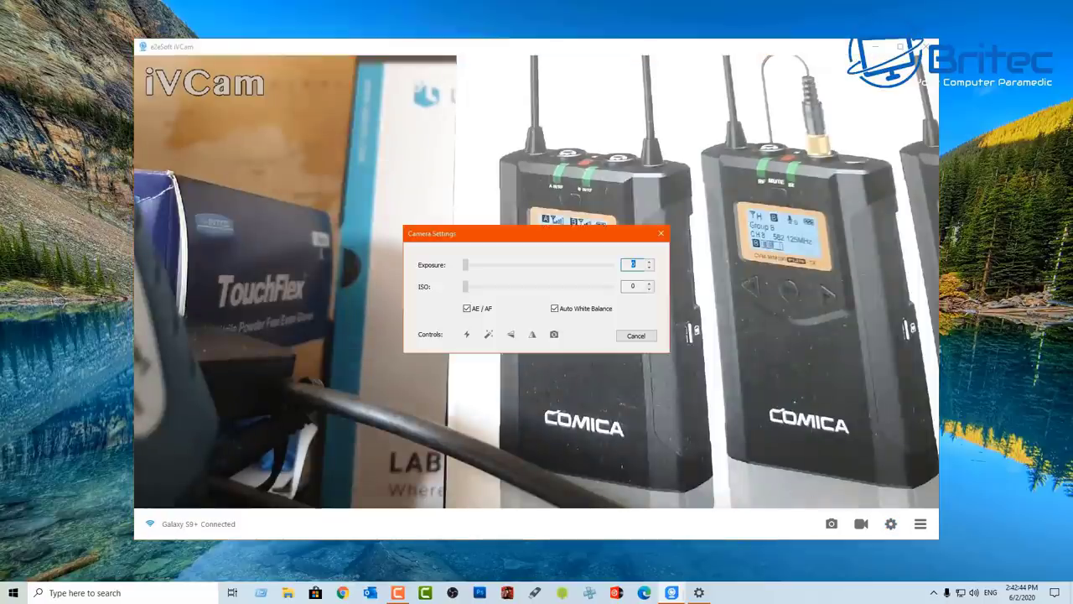
click(467, 309)
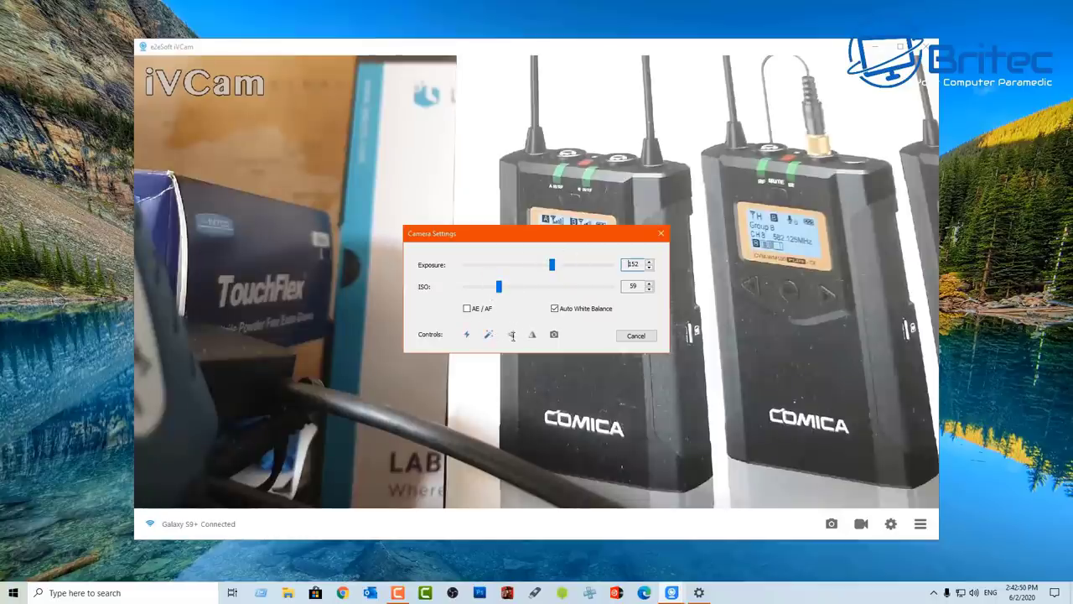
click(634, 336)
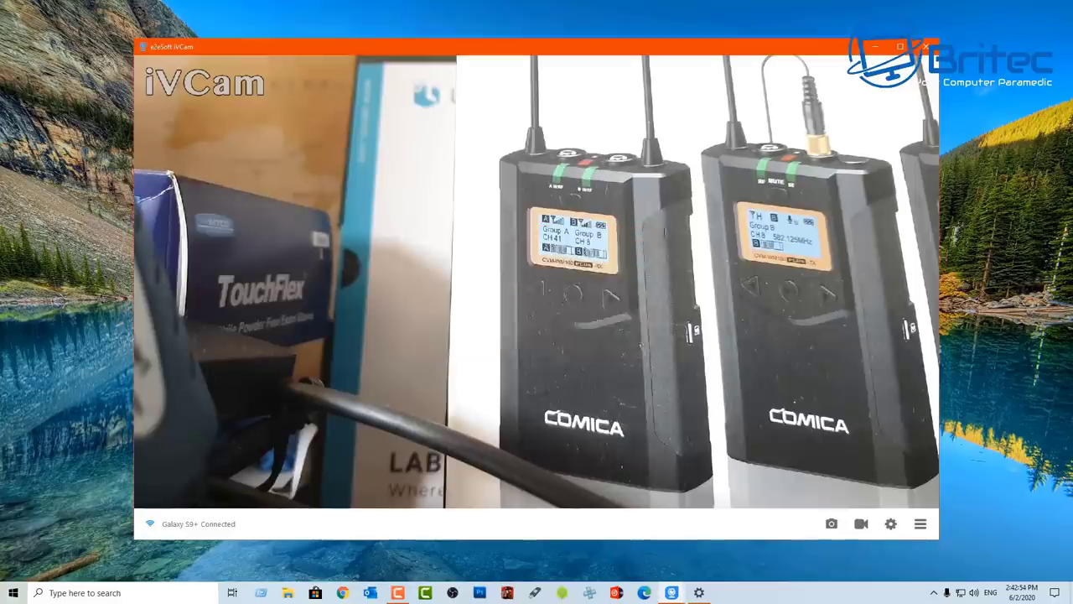
Examine the iVCam client's general video and audio settings, including the available video sizes, and cancel the dialog
click(920, 523)
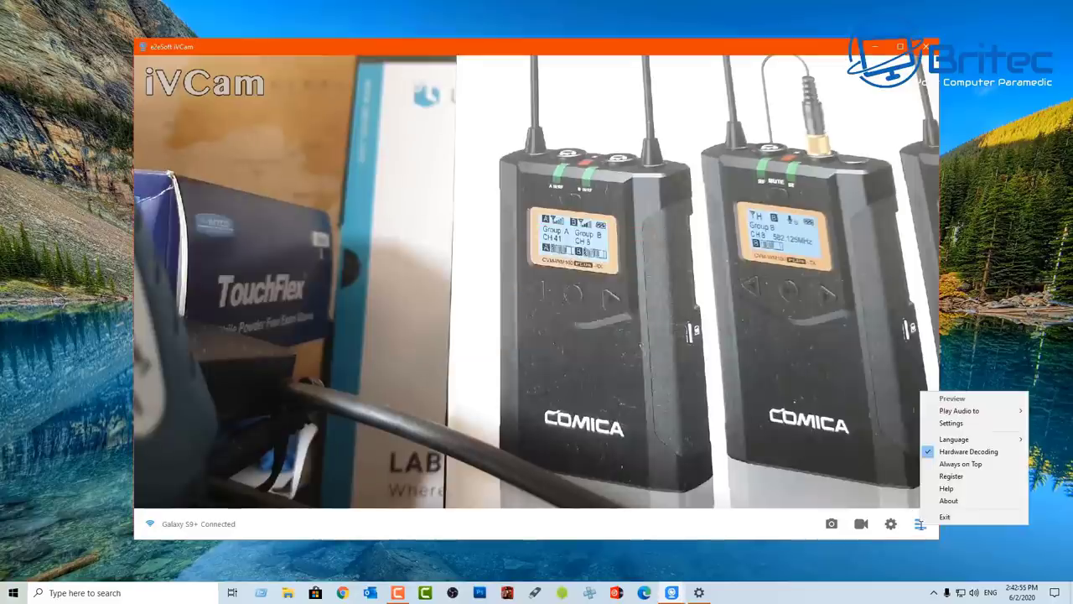
click(951, 423)
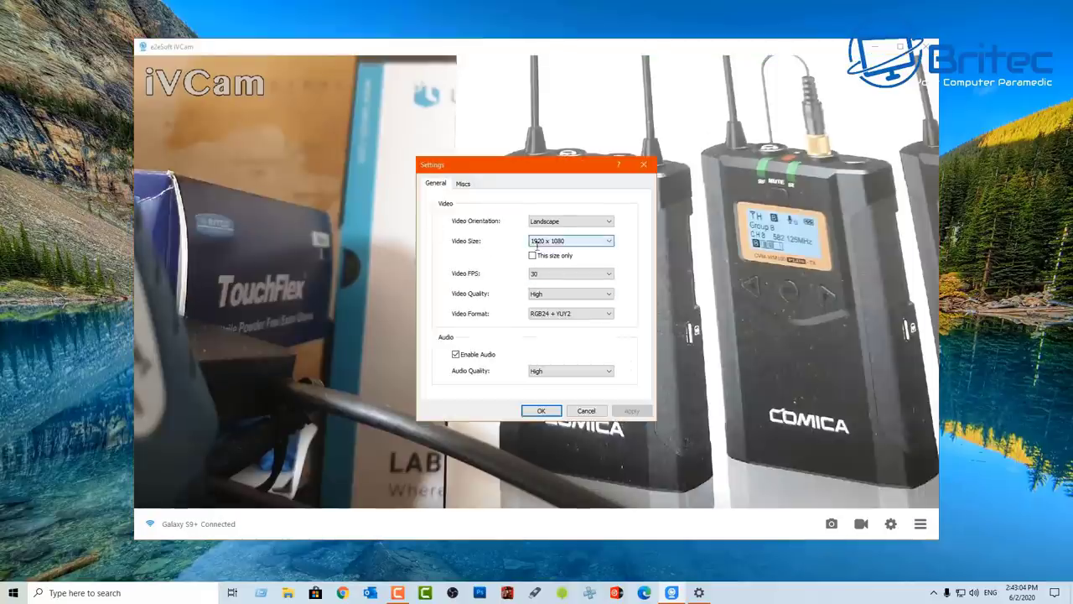
click(609, 240)
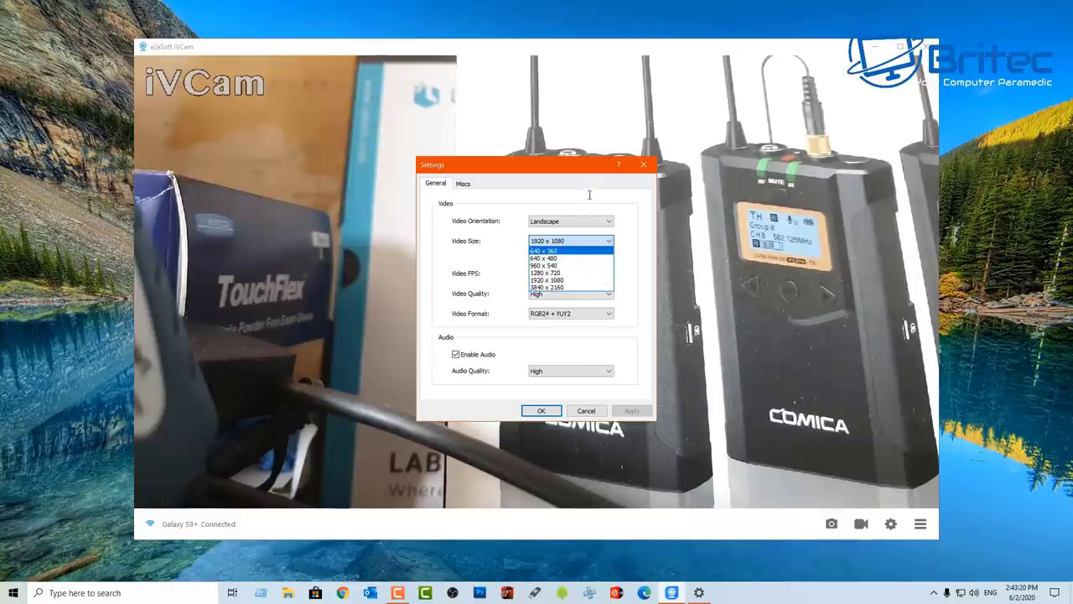
click(581, 167)
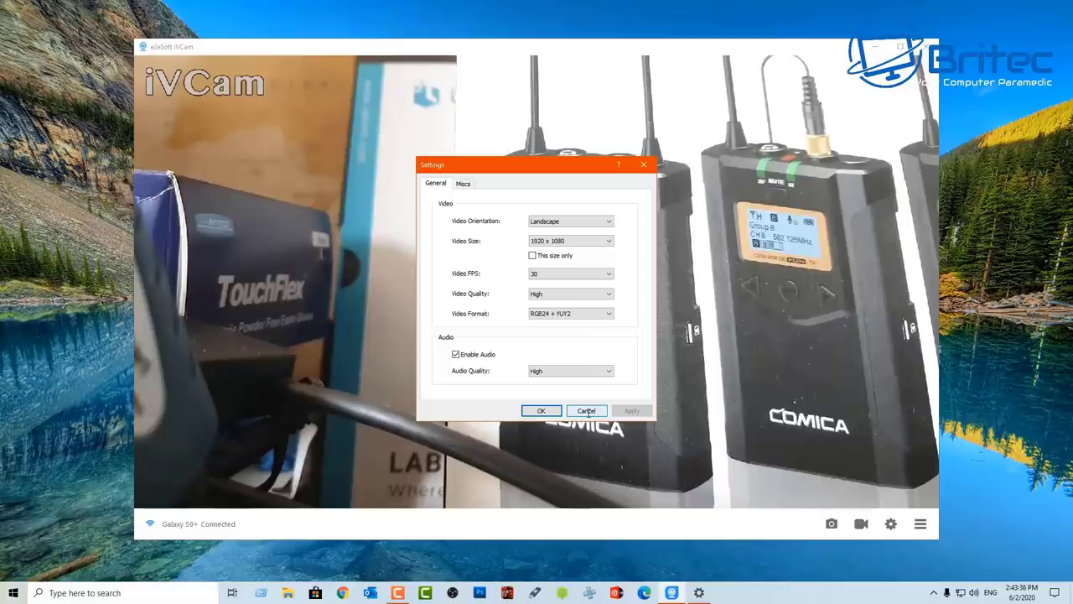
click(588, 412)
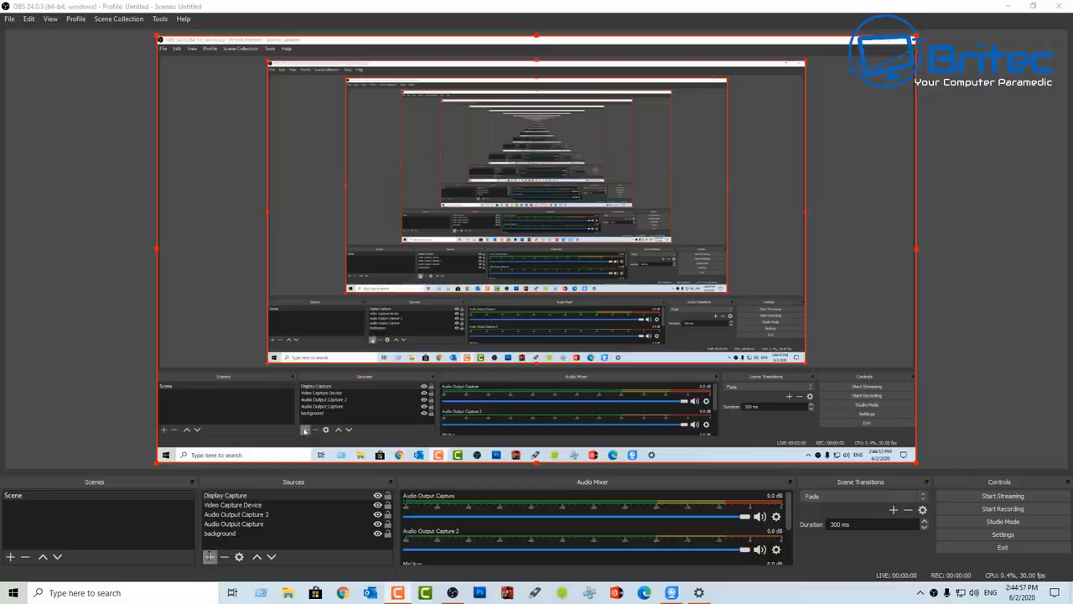
In OBS, add a new source named Video Capture Device 2 that uses the e2eSoft iVCam device
click(210, 556)
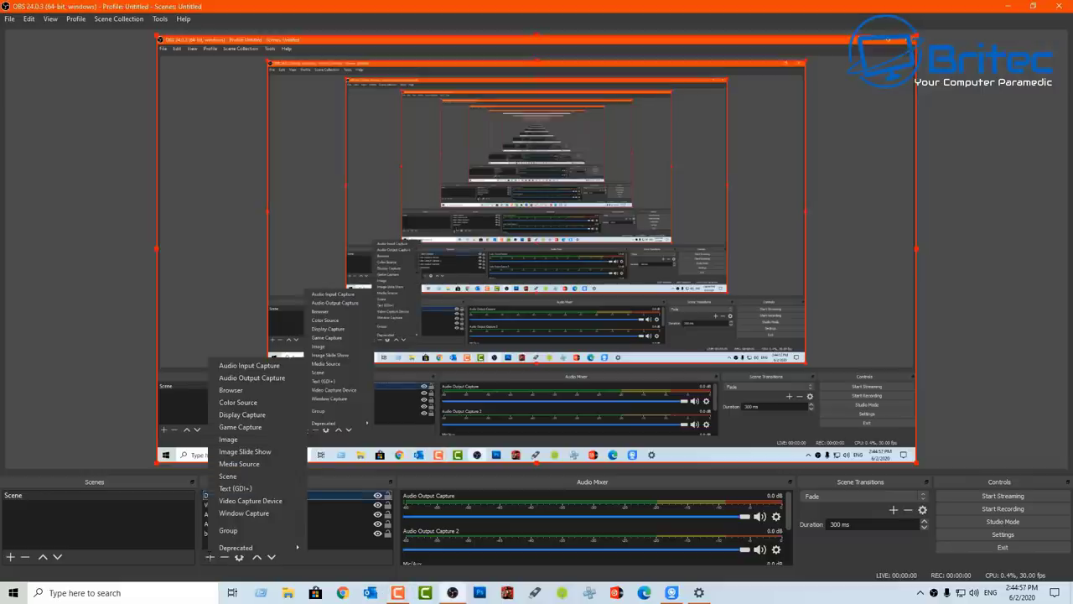
click(249, 501)
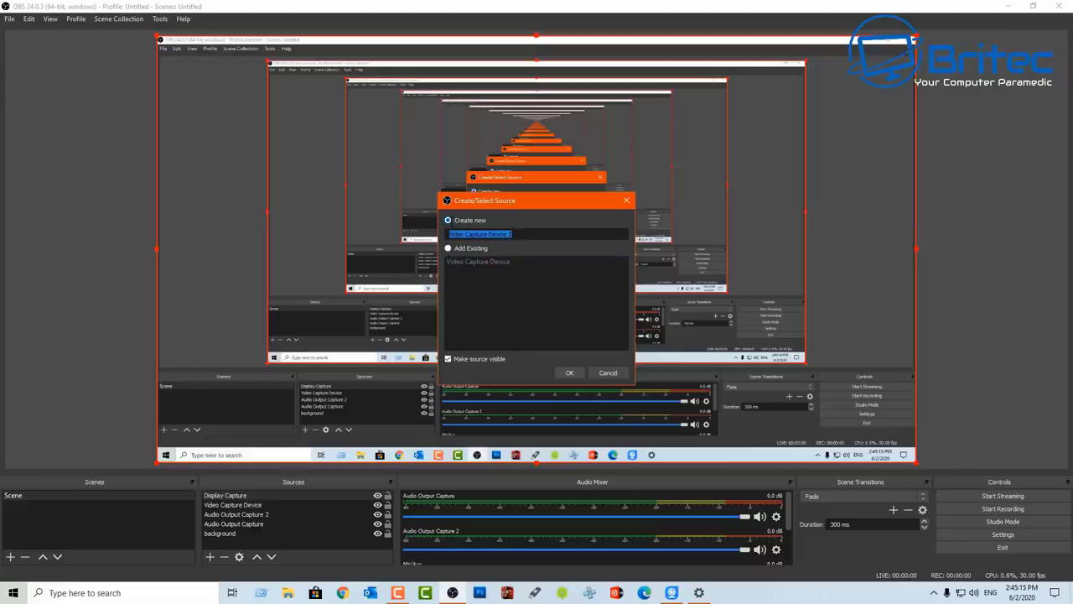
click(570, 372)
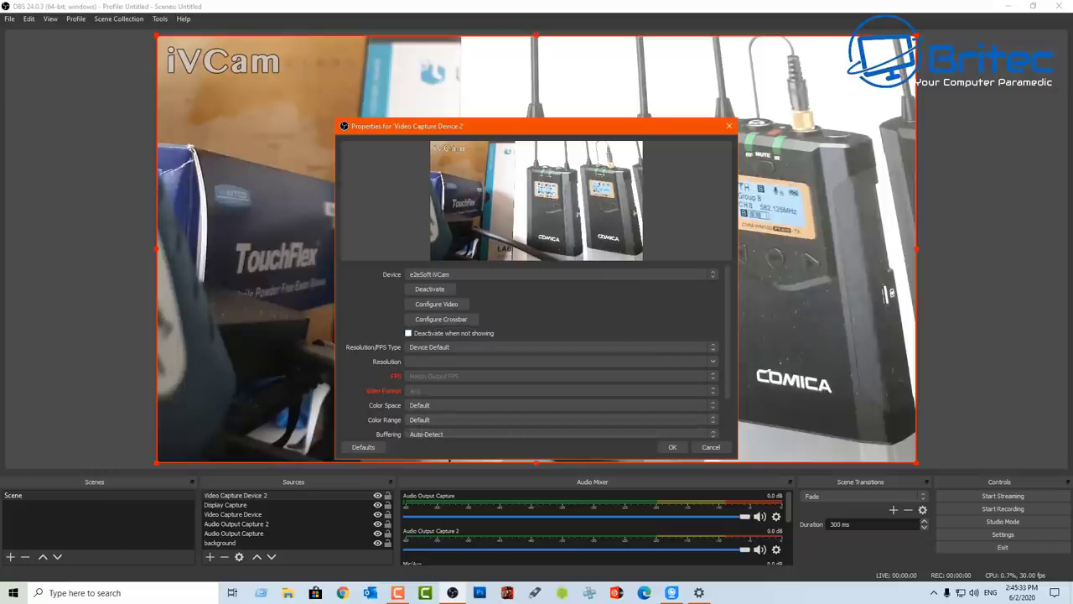
click(672, 447)
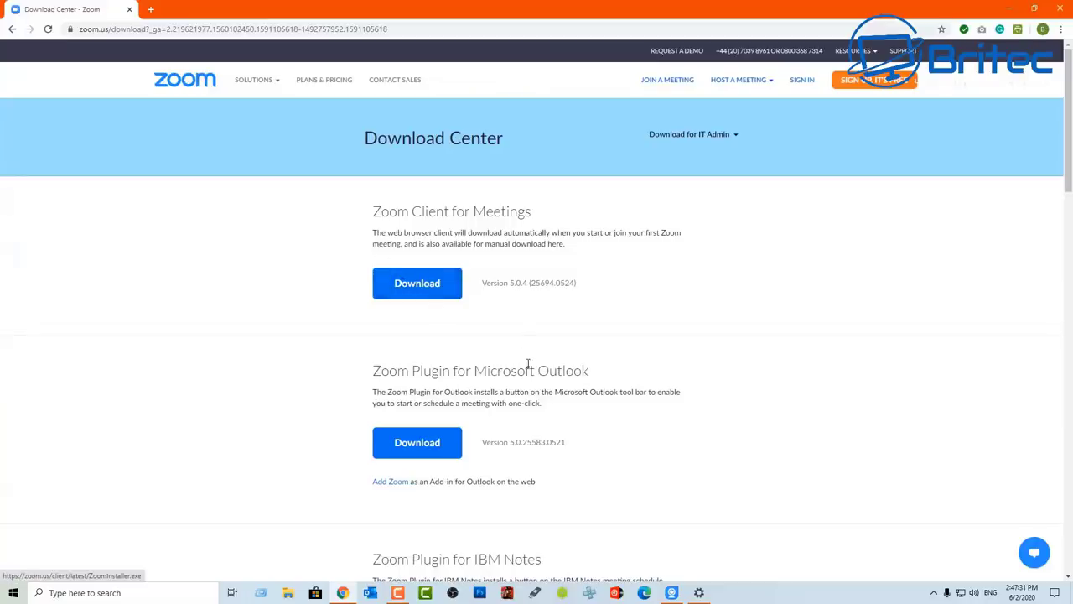
Download the Zoom Client for Meetings from Zoom's Download Center in the browser and run ZoomInstaller.exe
scroll(528, 364, down, 4)
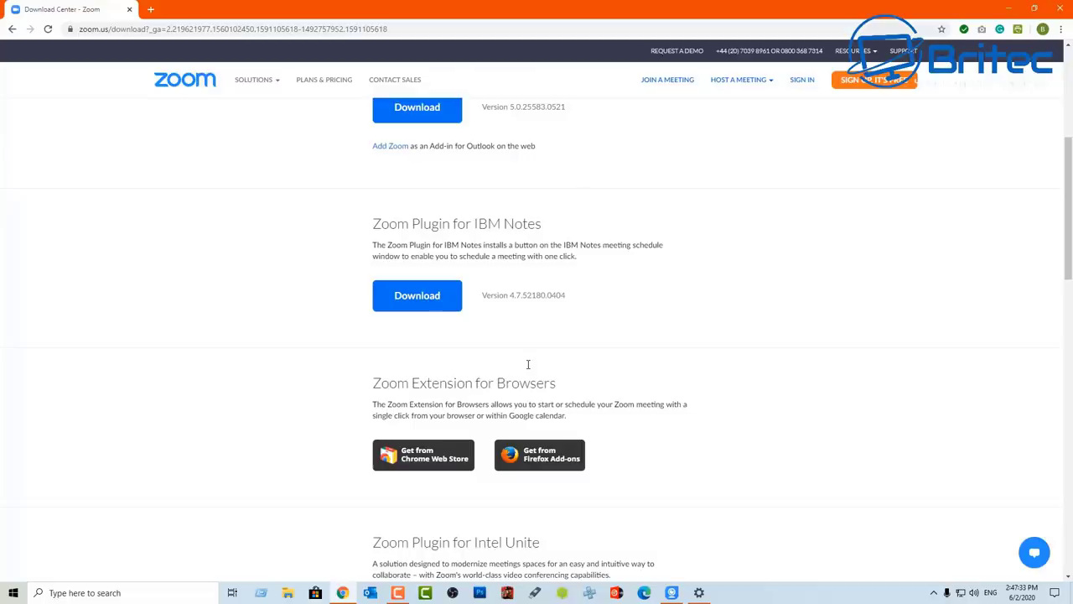
scroll(528, 364, down, 1)
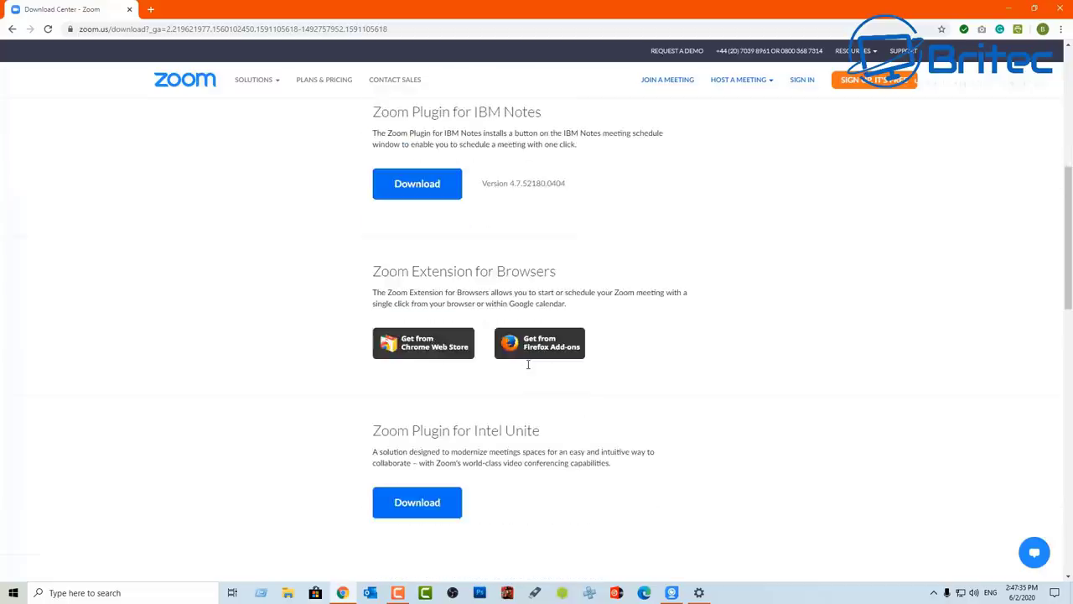
scroll(526, 363, up, 5)
scroll(524, 363, up, 1)
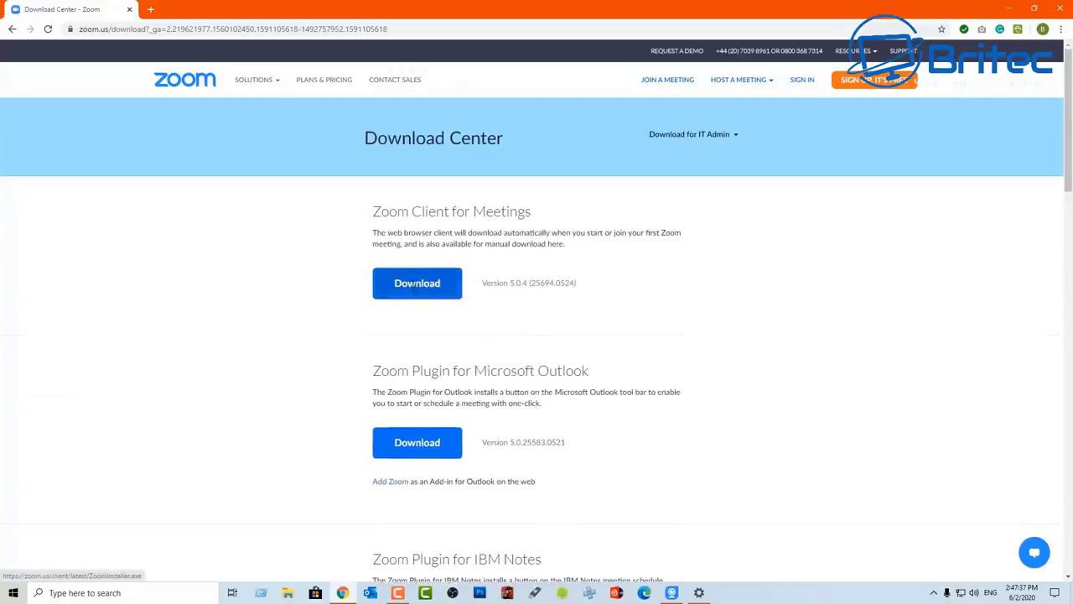
click(417, 282)
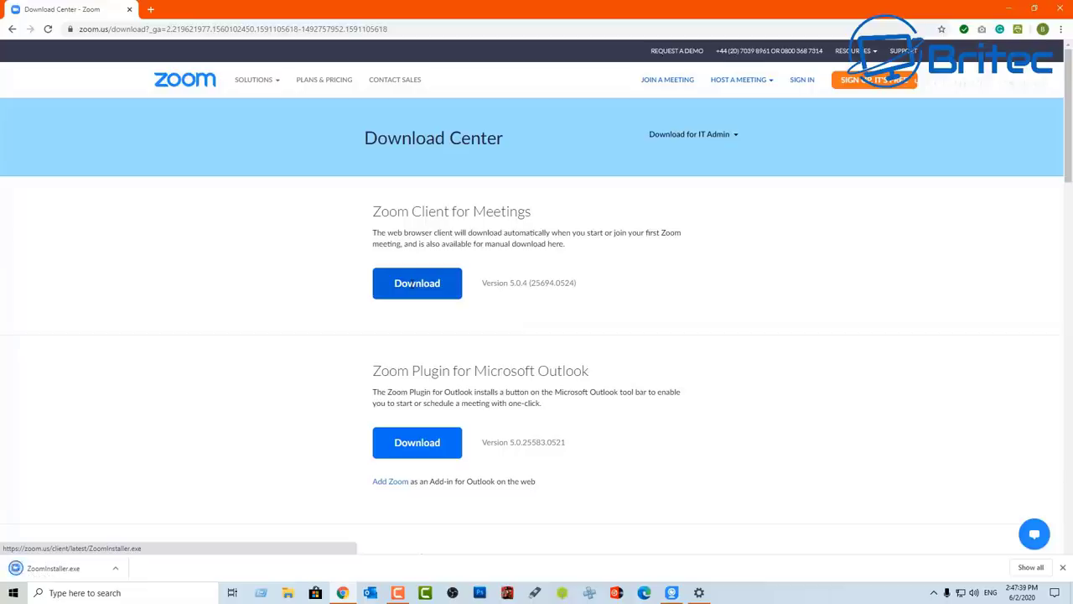
click(43, 565)
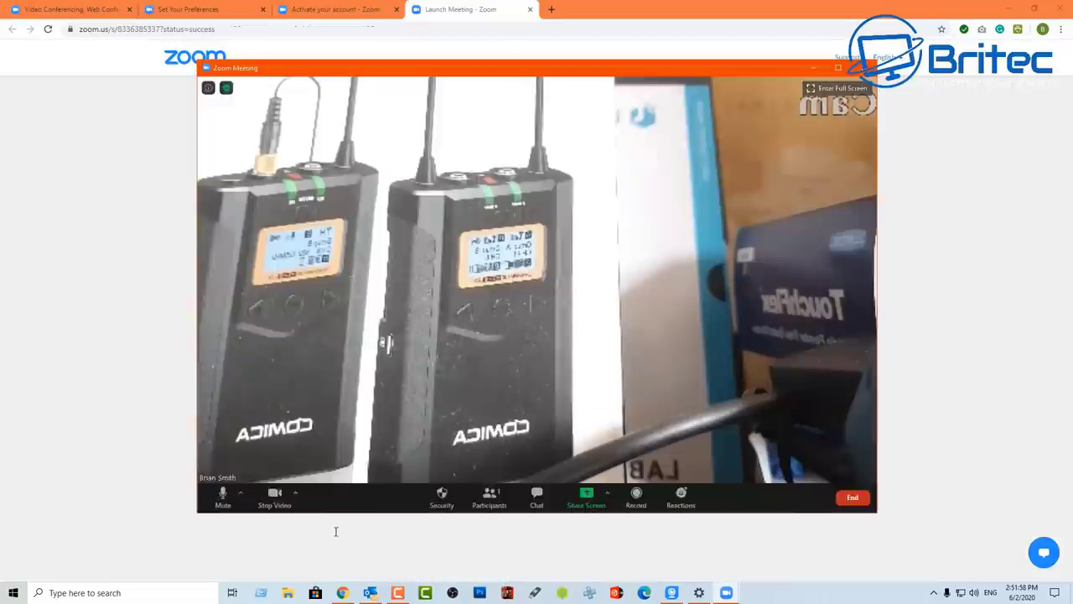
Switch the Zoom meeting to full screen and open its video settings
mouse_move(534, 481)
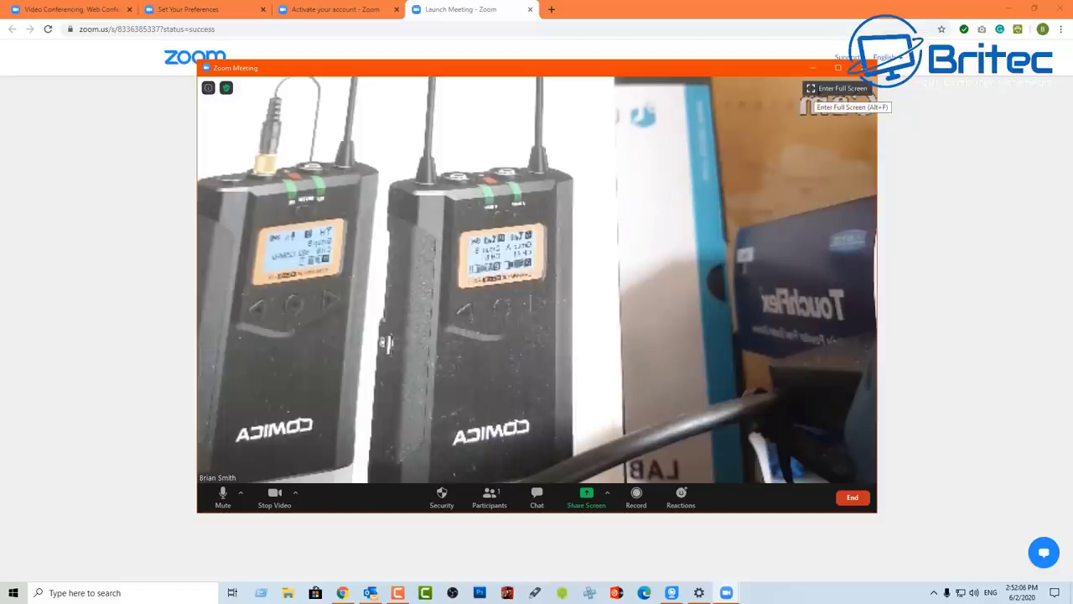
click(838, 88)
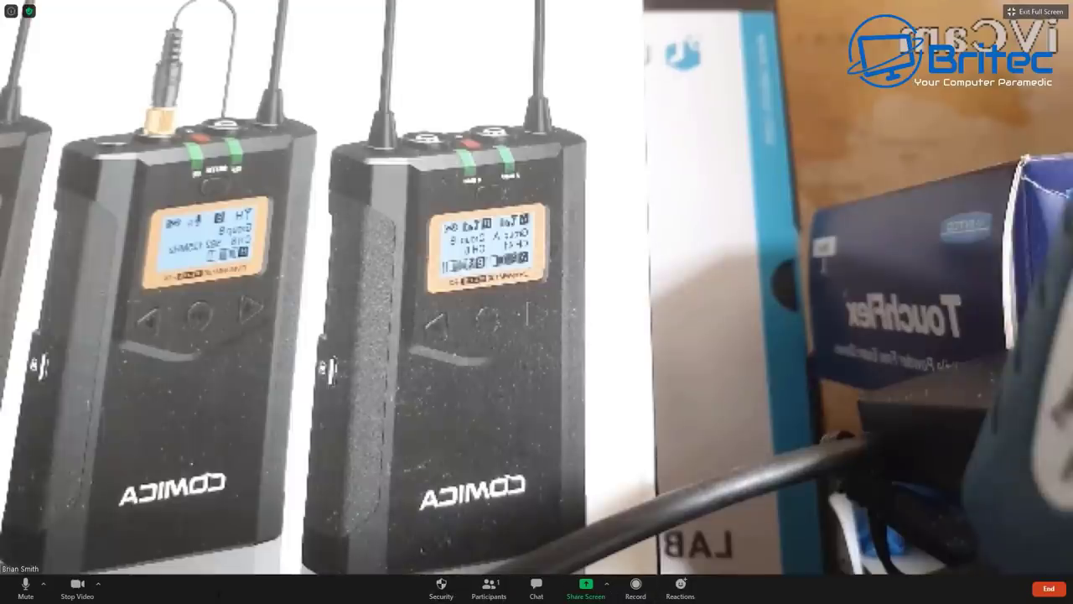
click(98, 583)
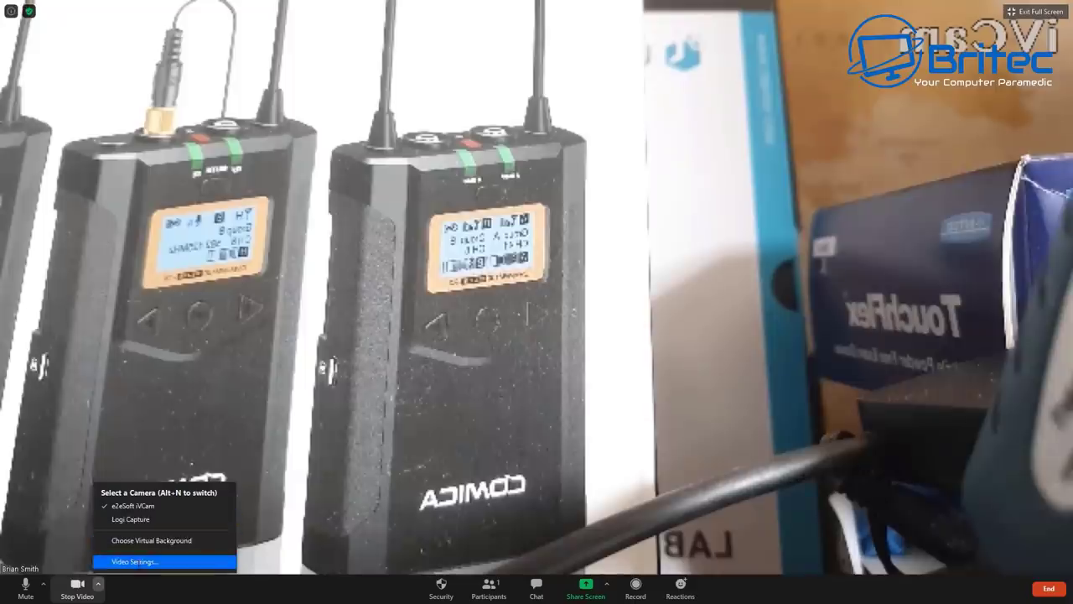
click(134, 561)
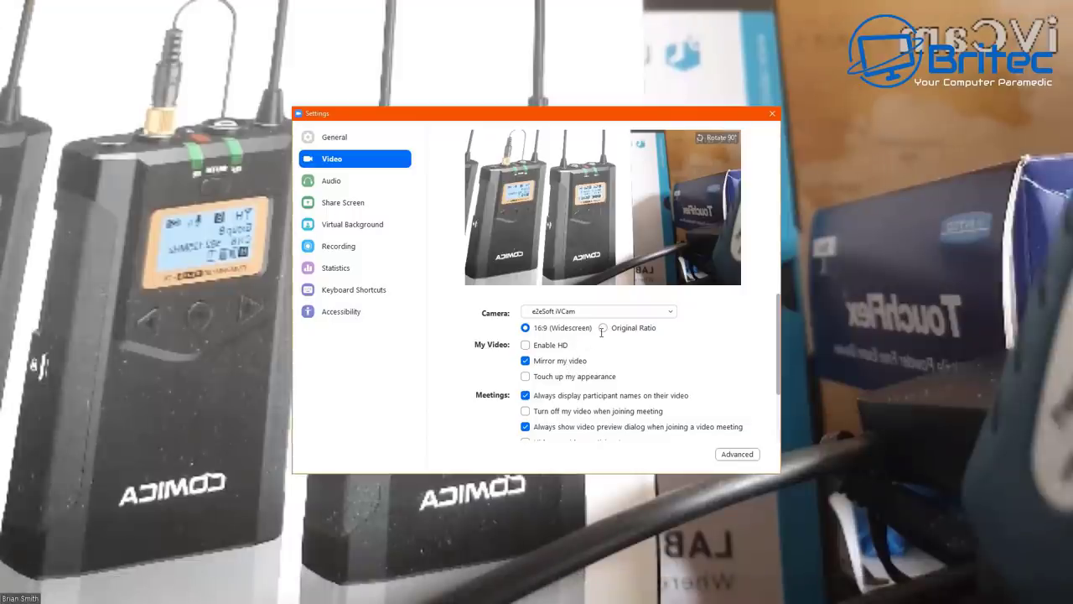
Try the Original Ratio for the iVCam camera and return to 16:9 (Widescreen)
click(602, 327)
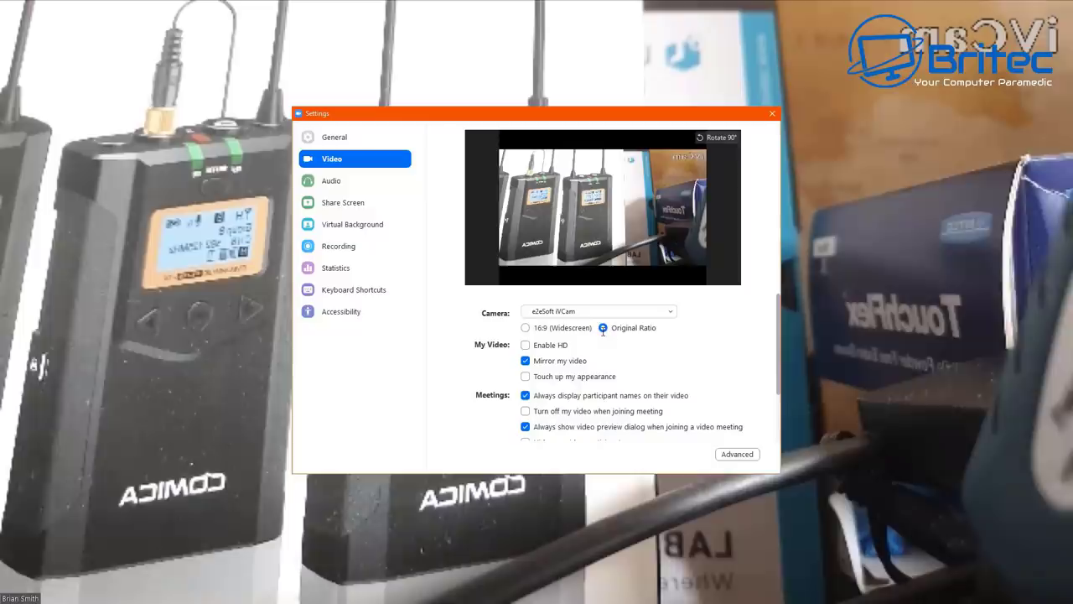
click(525, 328)
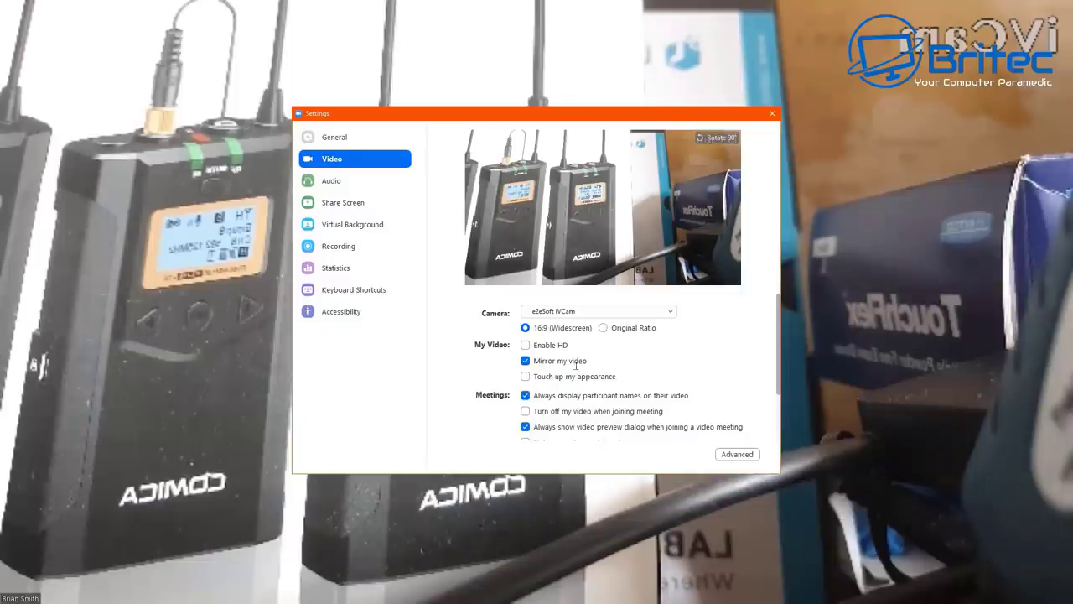
scroll(576, 365, down, 3)
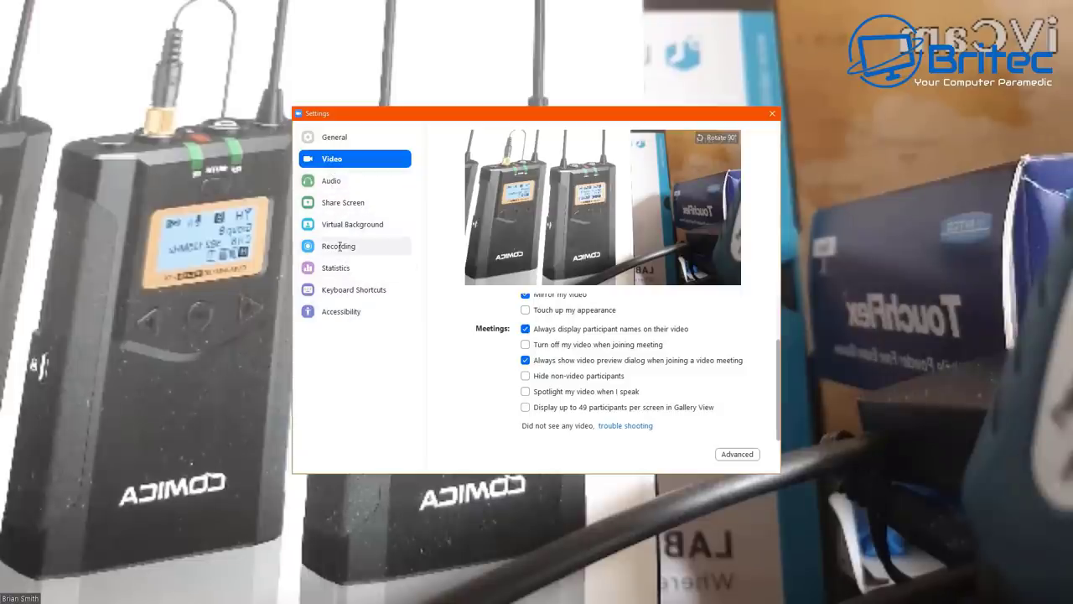
Look over Zoom's Recording and General settings and return to the video settings
click(339, 246)
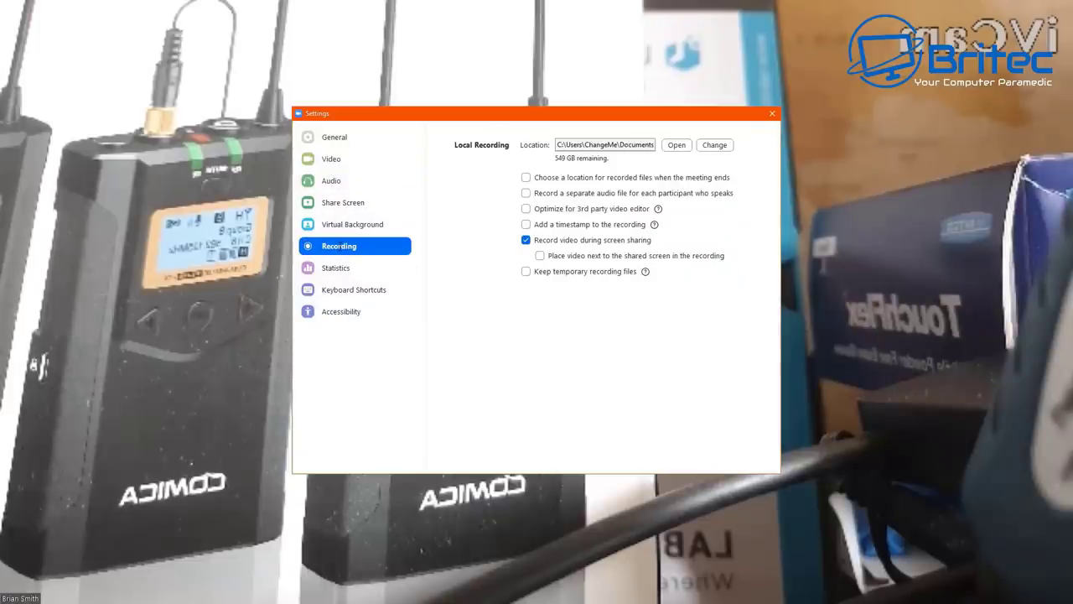
click(332, 159)
click(332, 137)
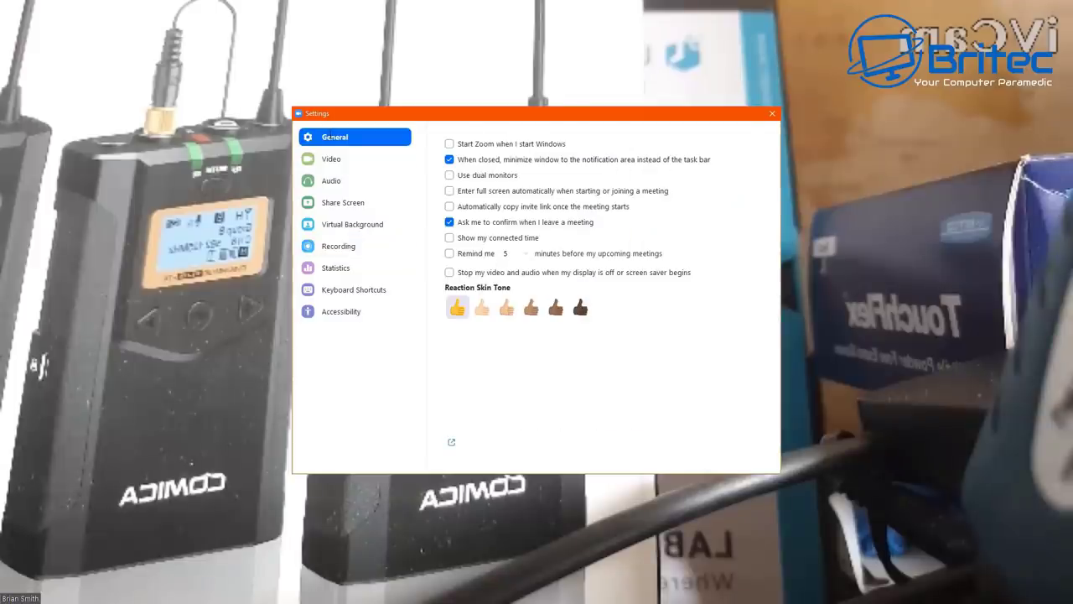
click(327, 158)
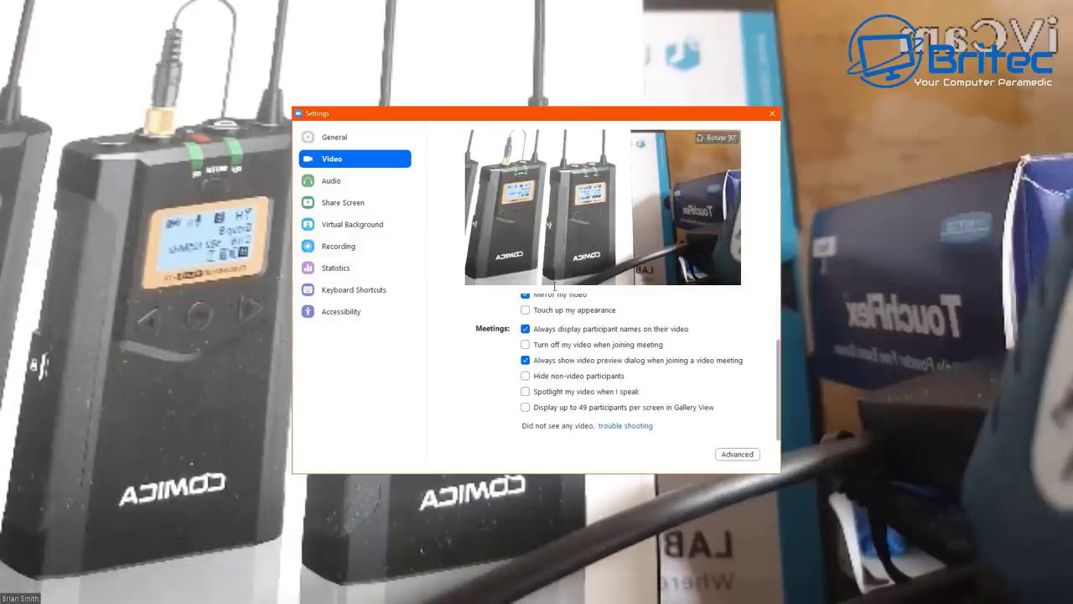
Try the Original Ratio again, and enable HD for the camera video with the ratio at 16:9 (Widescreen)
scroll(546, 330, up, 3)
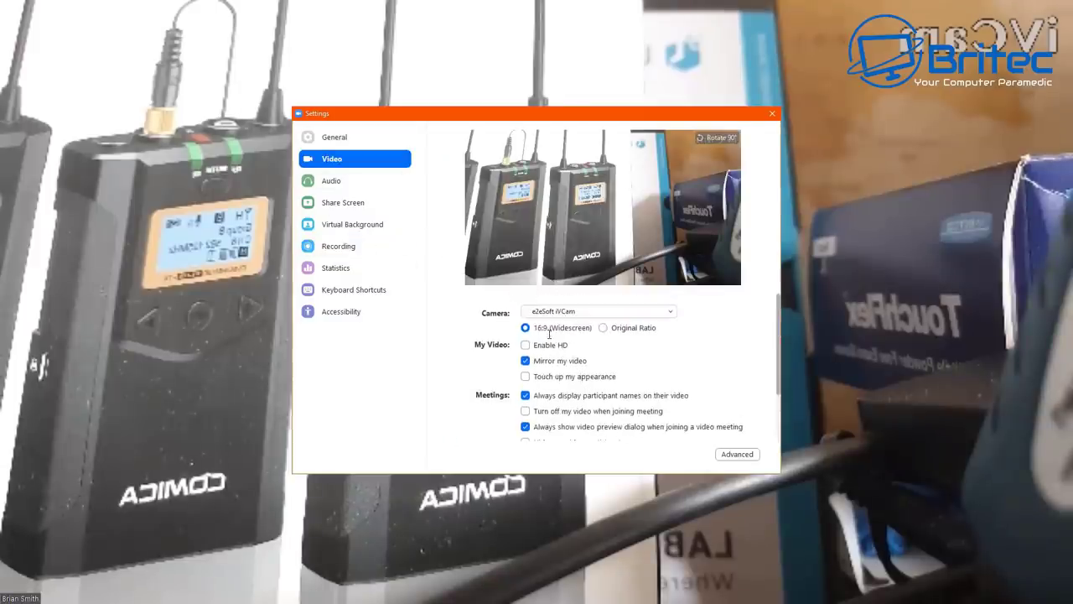
click(603, 328)
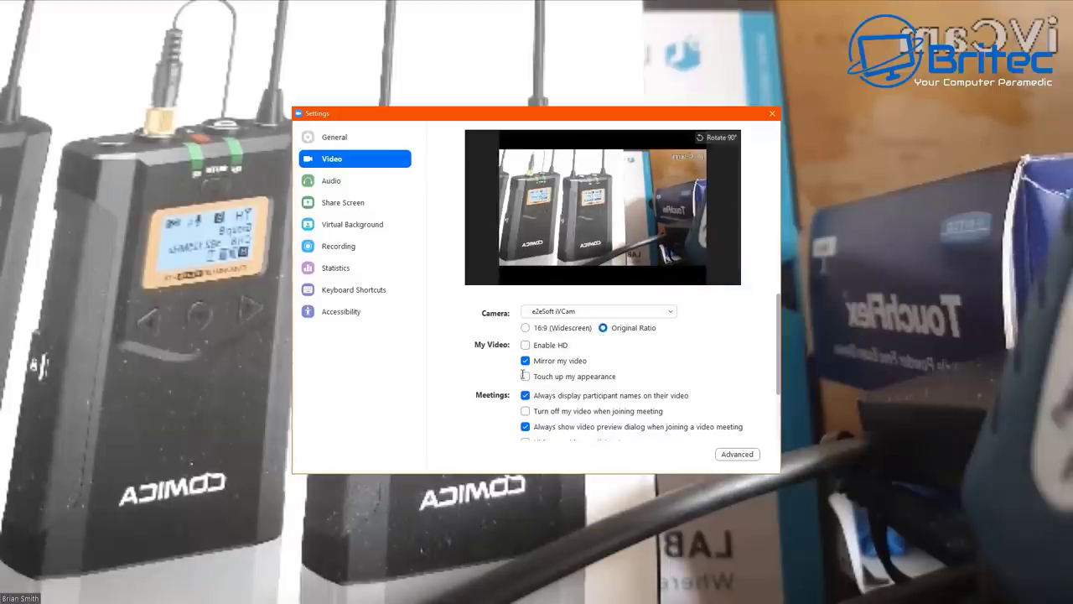
click(526, 344)
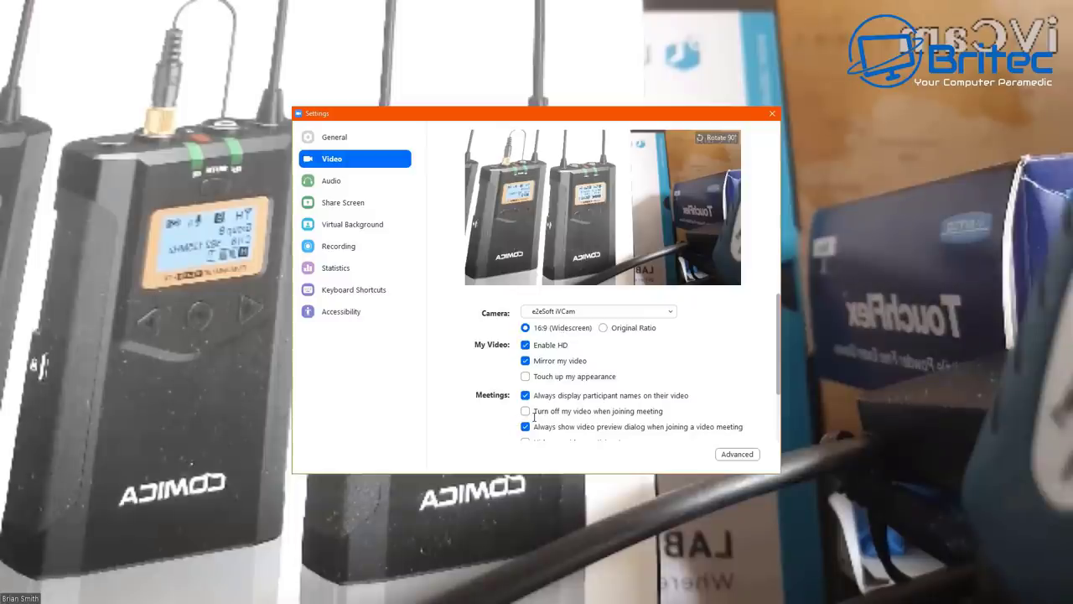
In the advanced video settings, keep the rendering method on Auto and set Video Rendering Post Processing to Enable
scroll(534, 416, down, 1)
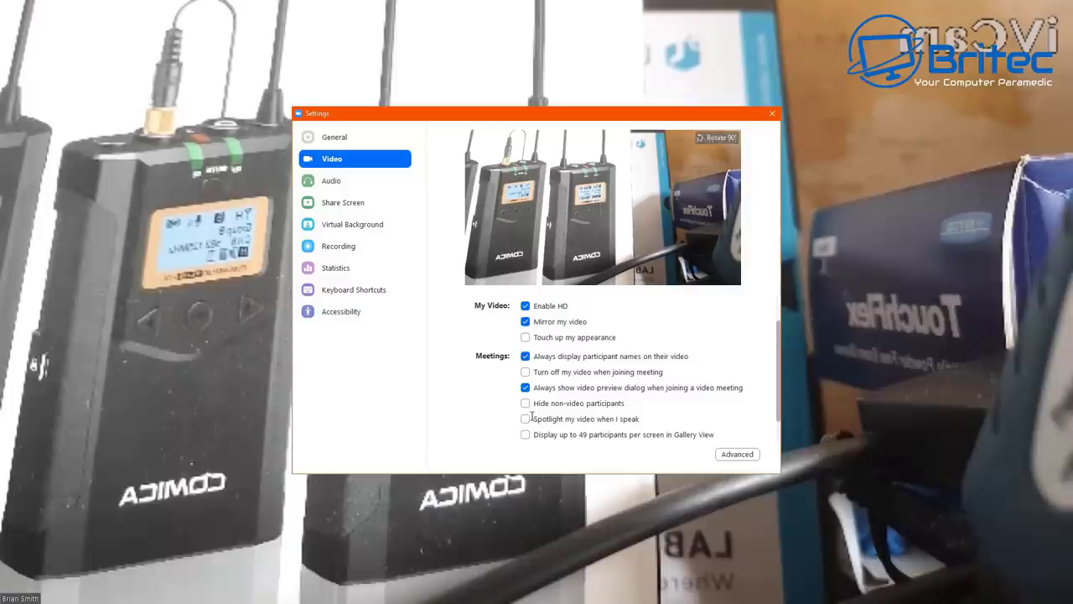
scroll(529, 412, down, 1)
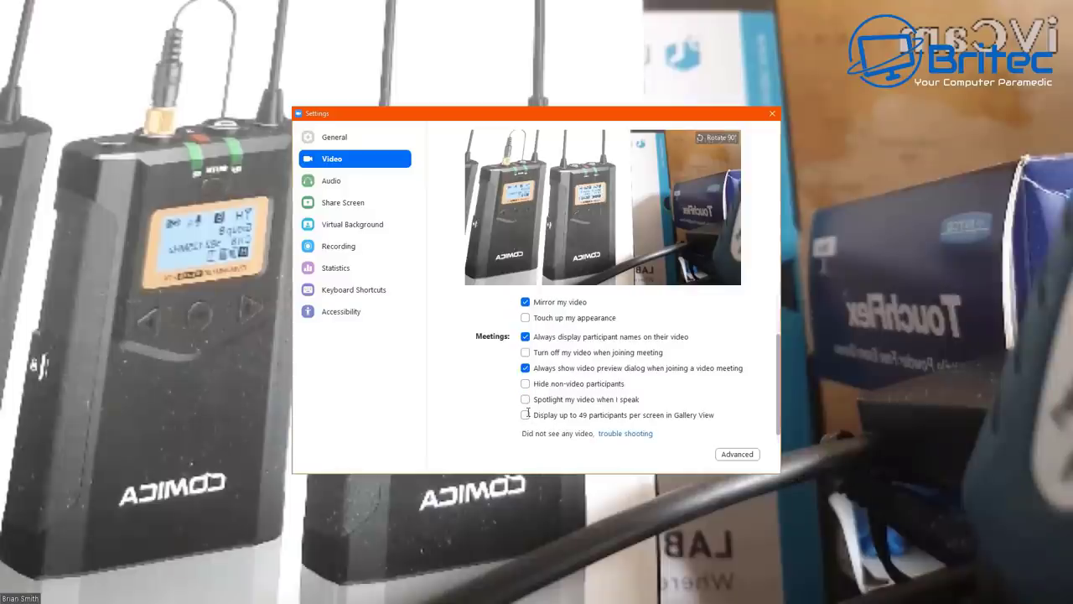
scroll(526, 414, down, 1)
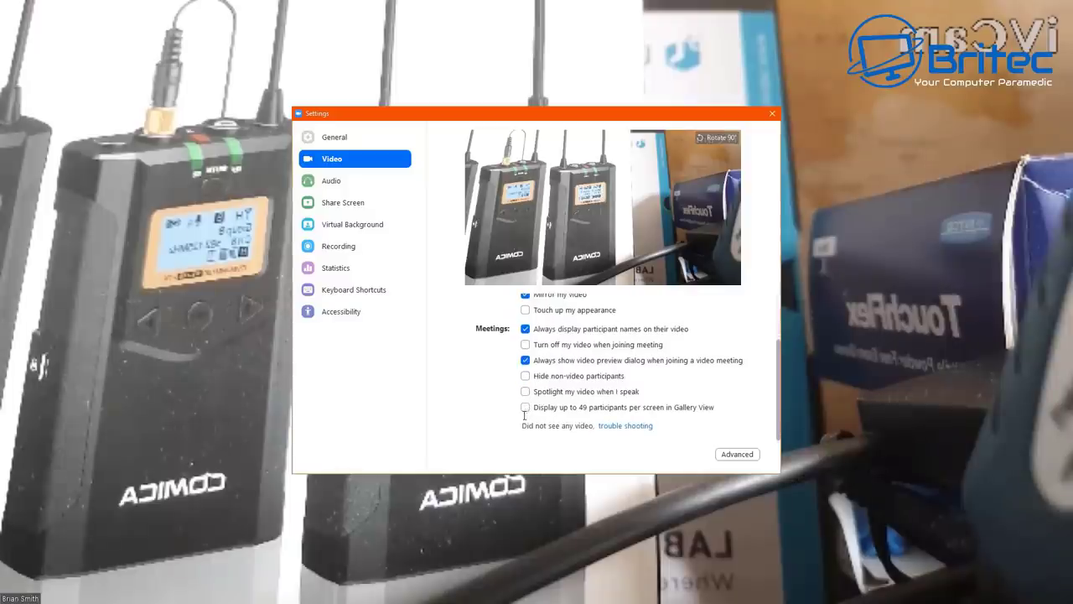
click(737, 453)
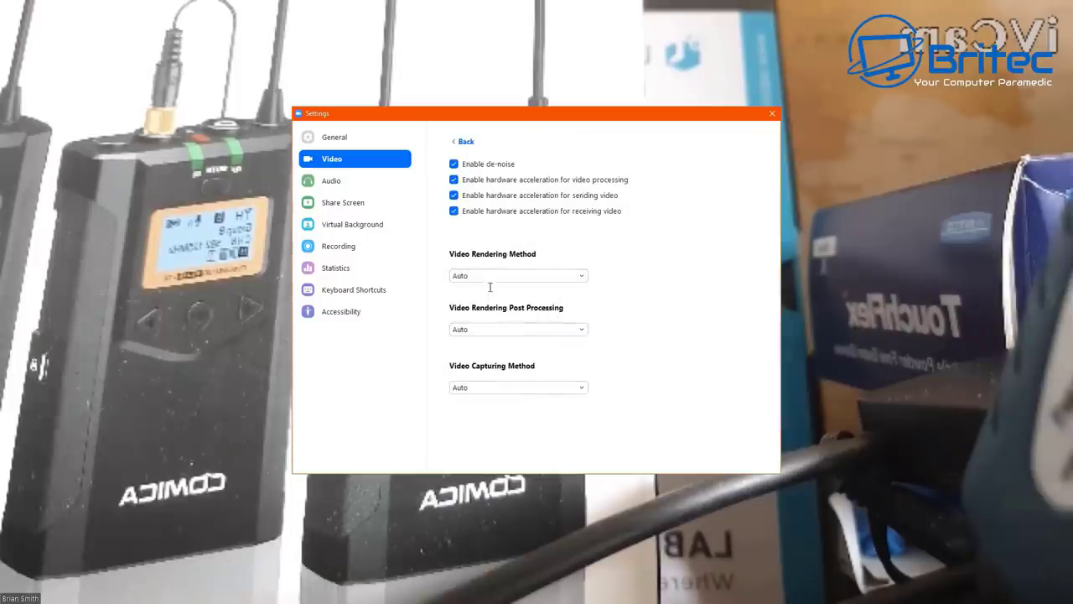
click(497, 273)
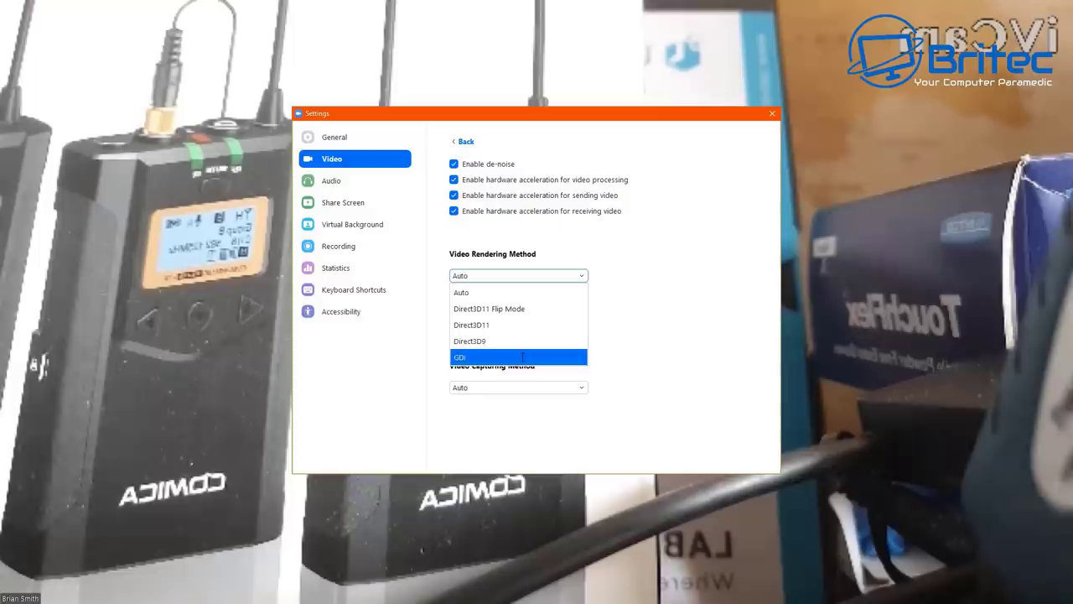
click(513, 291)
click(502, 327)
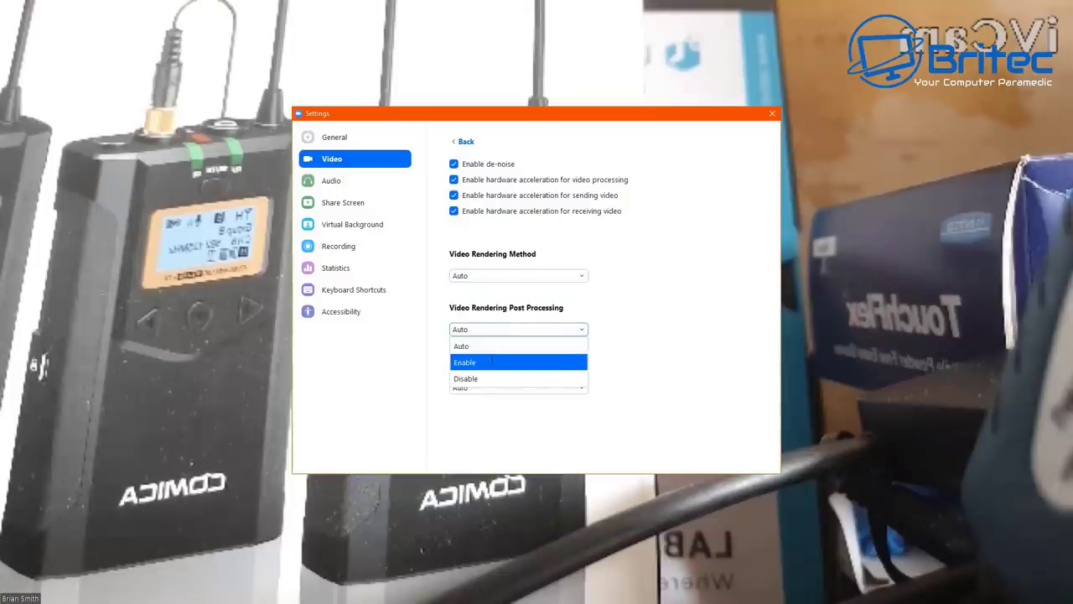
click(492, 361)
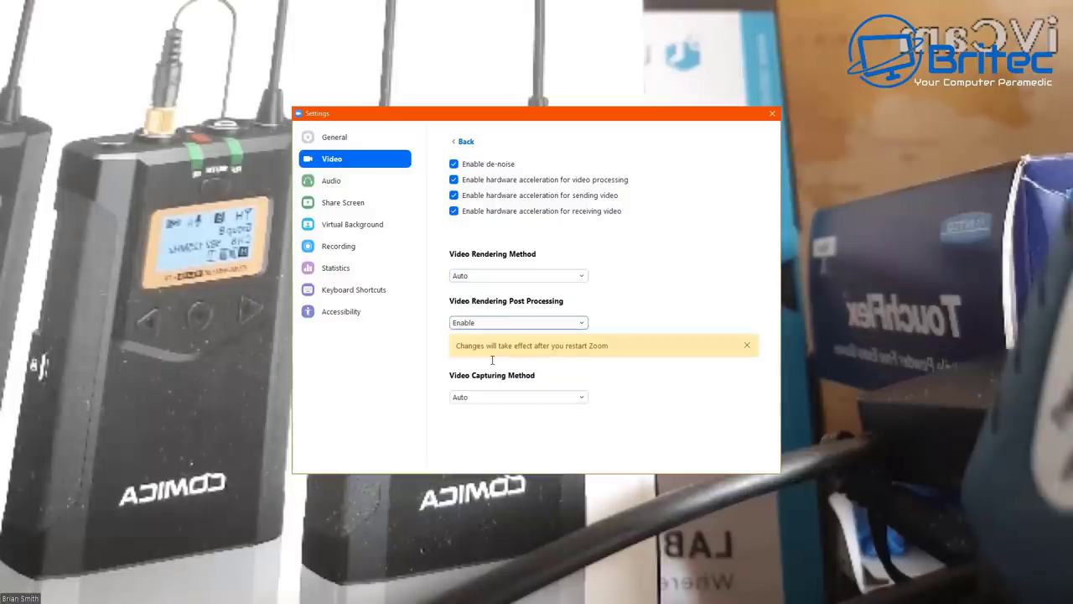
click(560, 397)
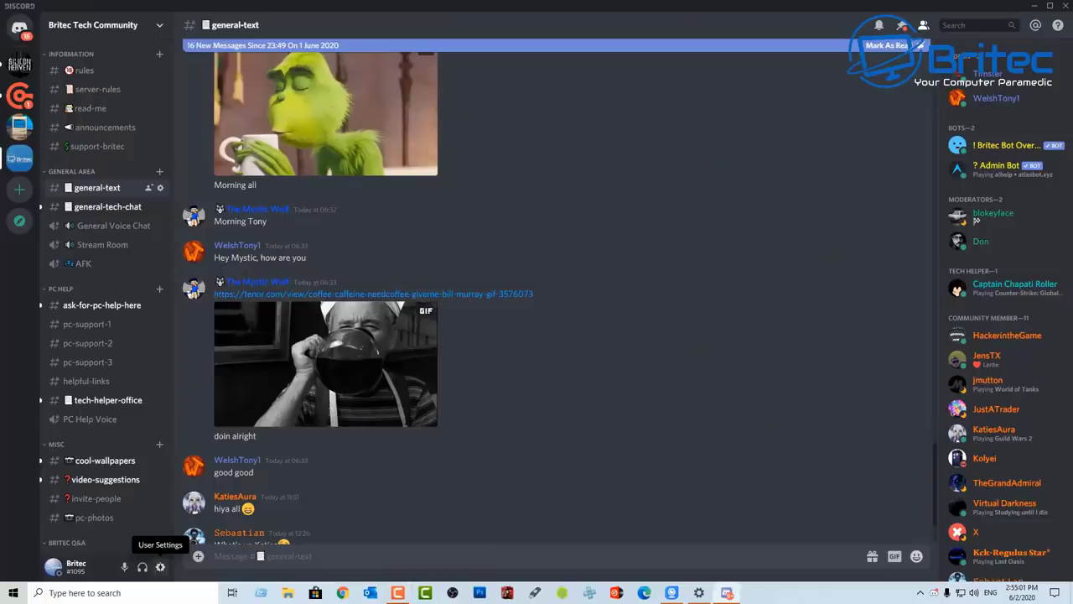
In Discord's voice and video settings, choose e2eSoft iVCam as the camera and test its video preview
click(160, 566)
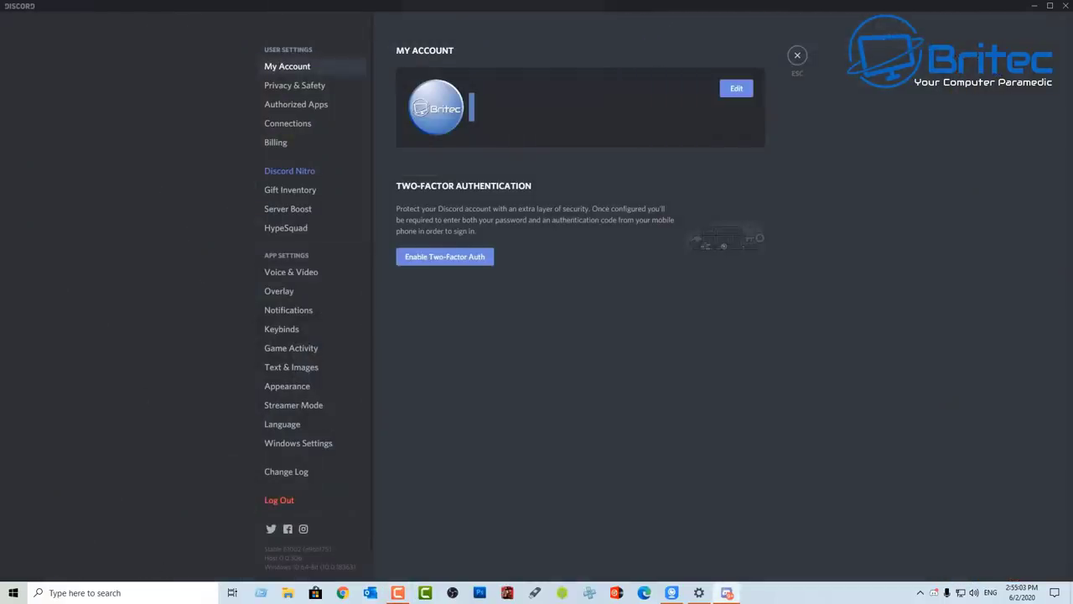
click(291, 271)
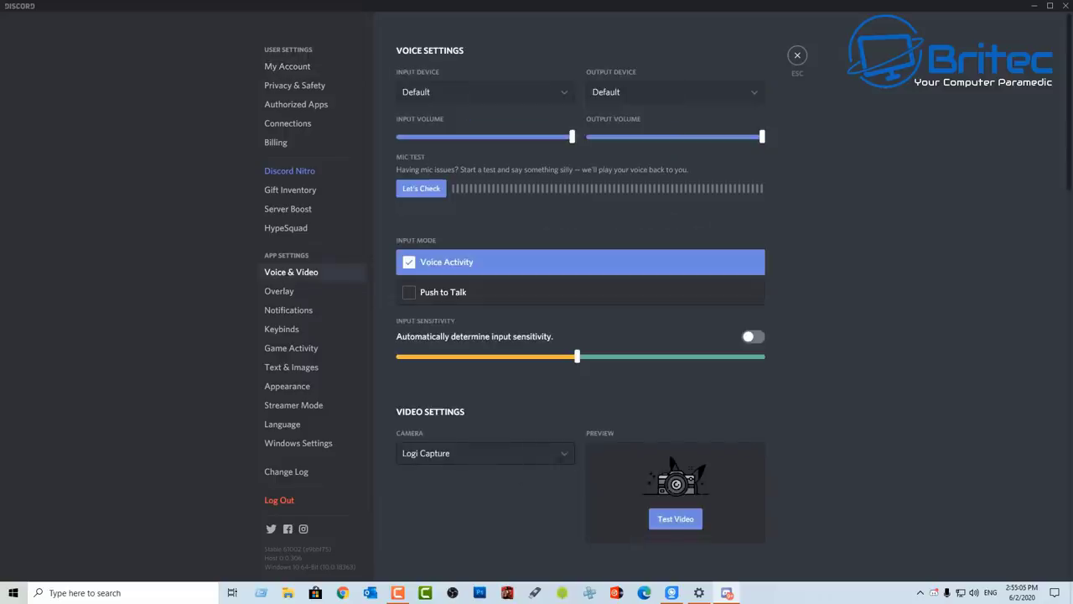
click(563, 453)
click(435, 475)
click(675, 519)
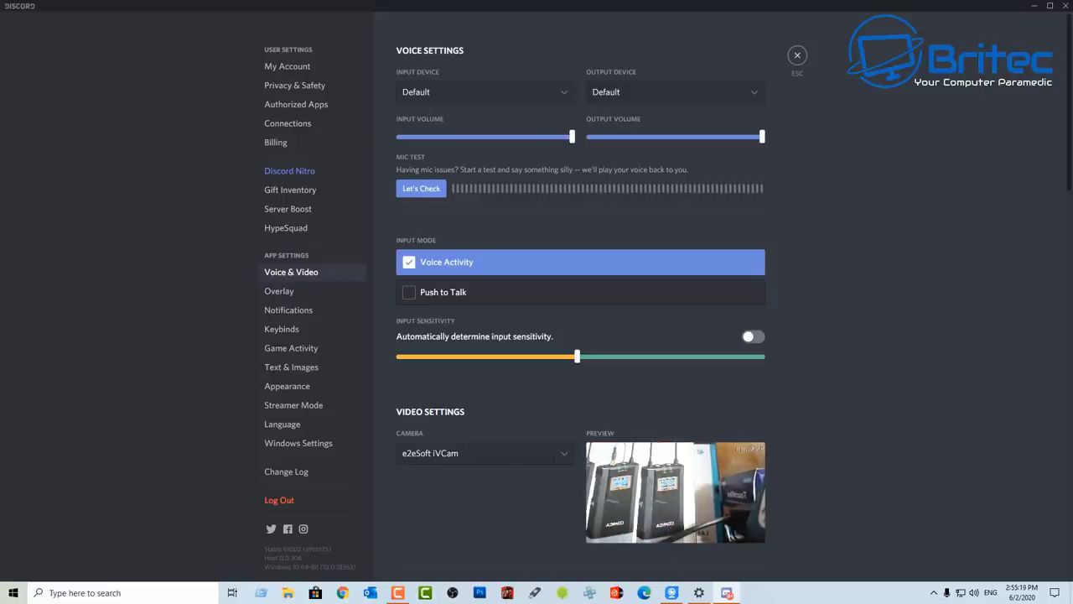
Make another selection from Discord's list of cameras and leave the user settings
click(482, 453)
click(427, 497)
click(797, 56)
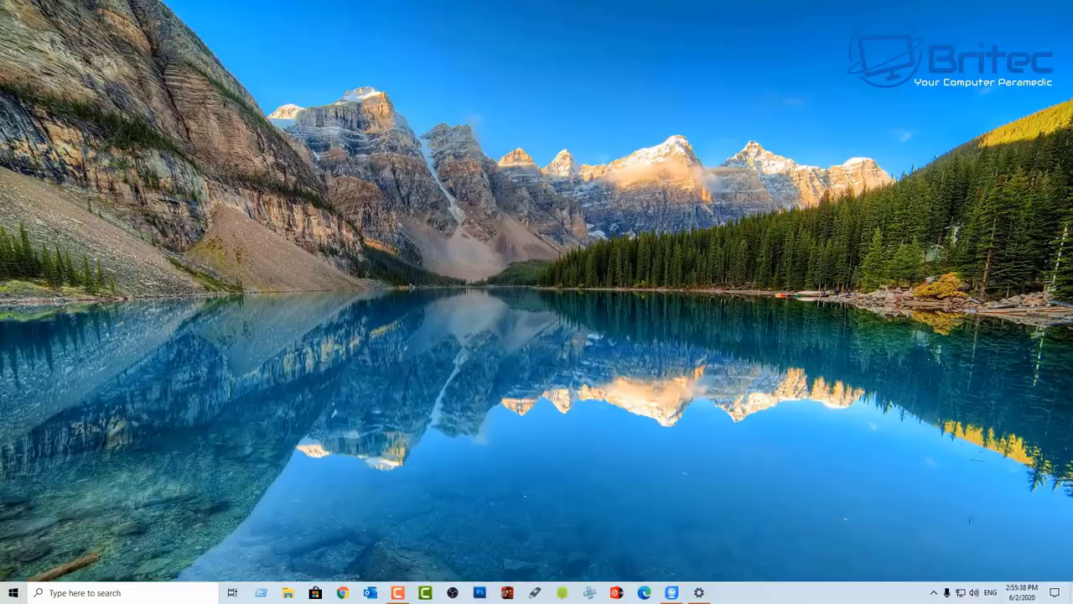
Switch to iVCam to view the phone's live camera feed and close its window
click(671, 593)
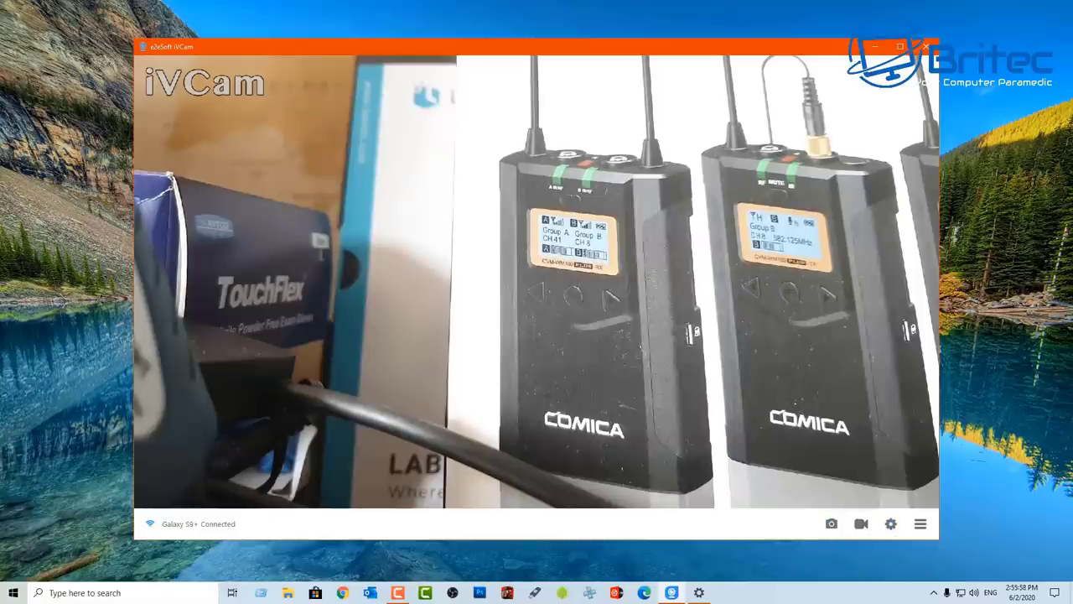
click(927, 47)
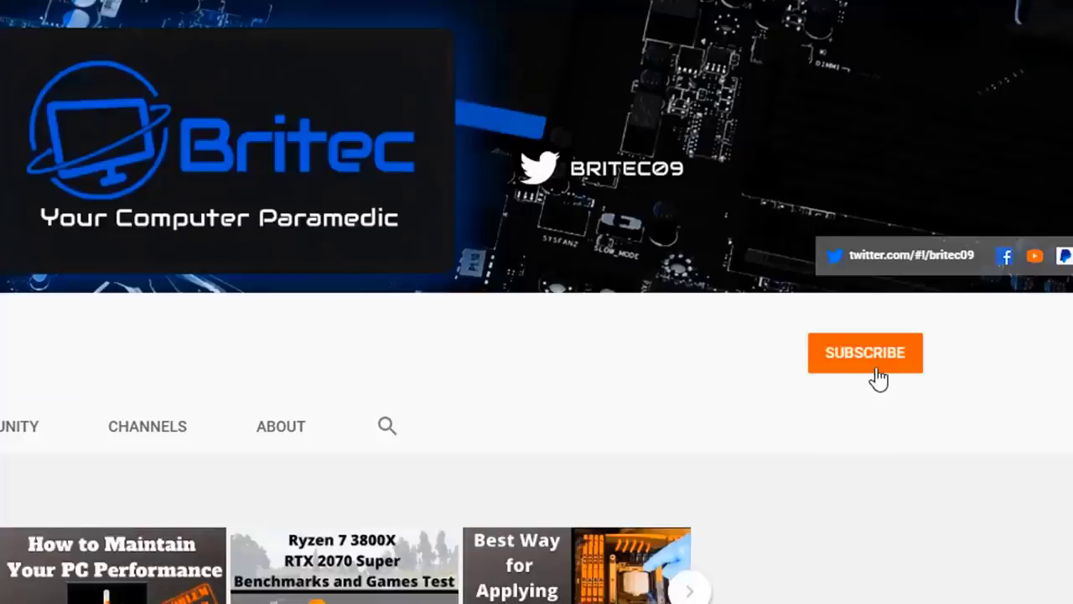
Subscribe to the Britec YouTube channel and set its notifications to All
click(876, 378)
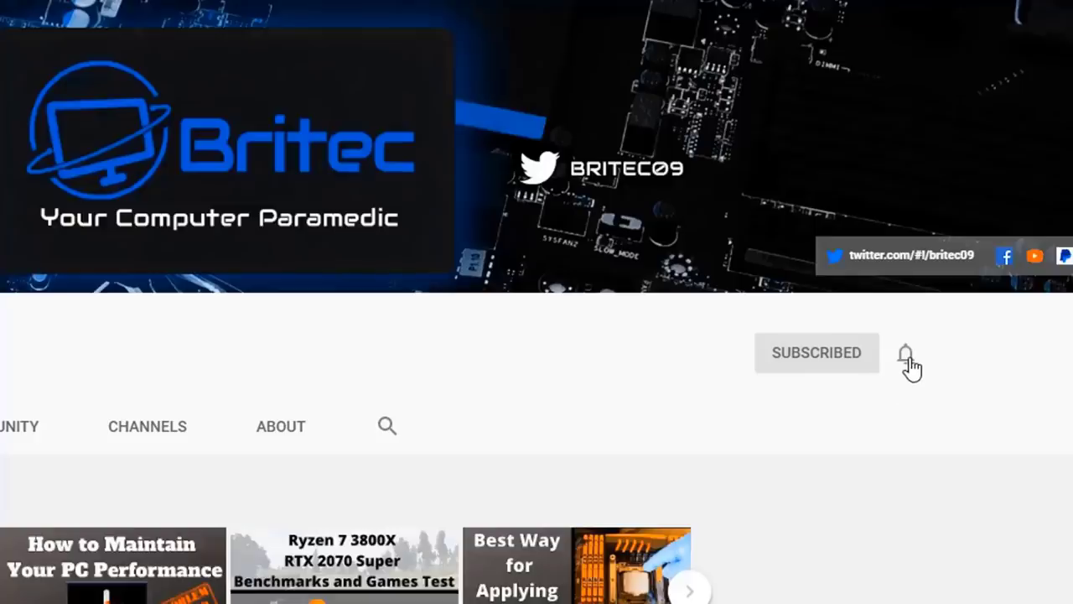
click(907, 355)
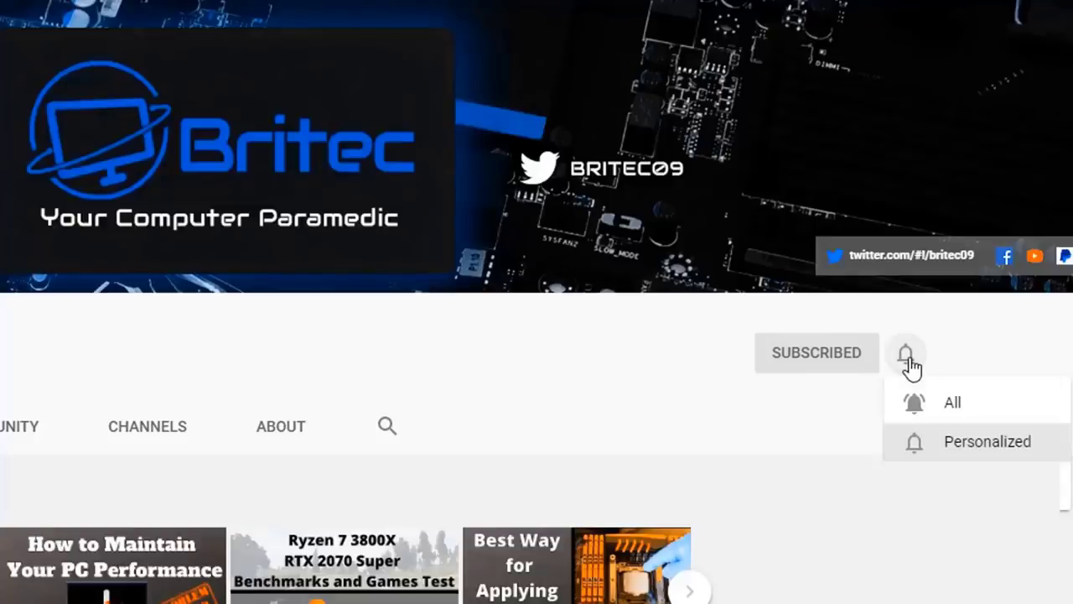
click(934, 406)
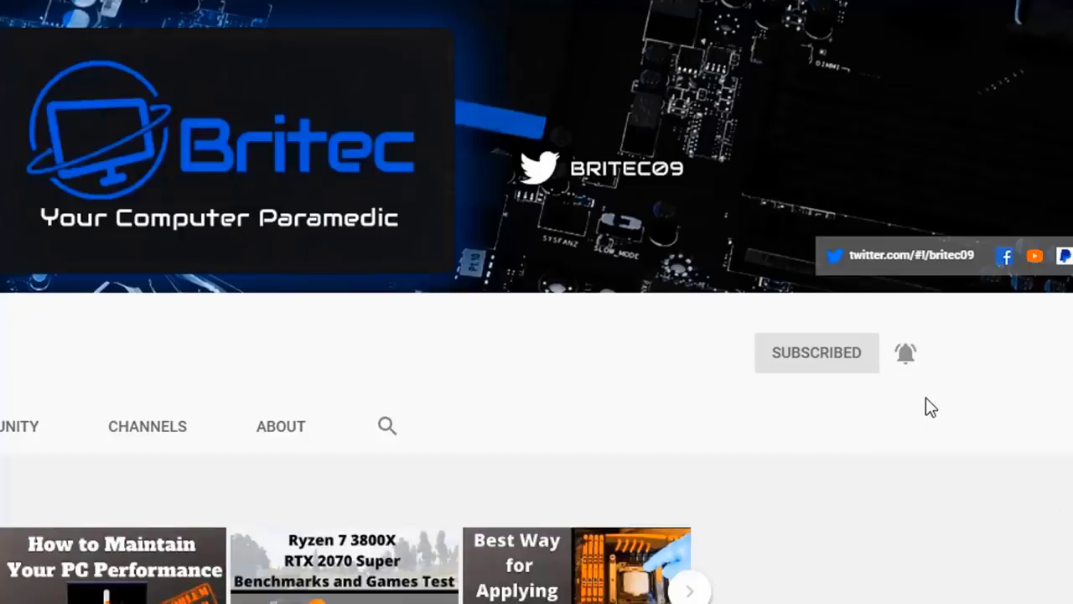